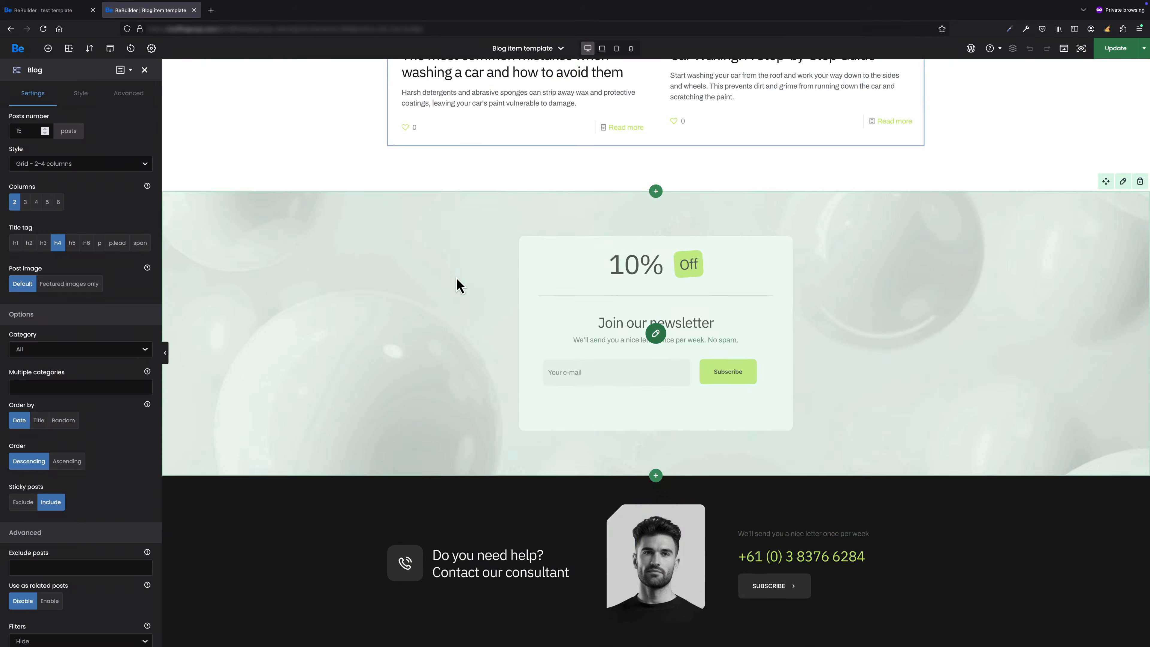
- Update the Blog item template with a display condition that includes Blog, and save it
{"action": "scroll", "coordinate": [461, 293], "scroll_direction": "down", "scroll_amount": 3}
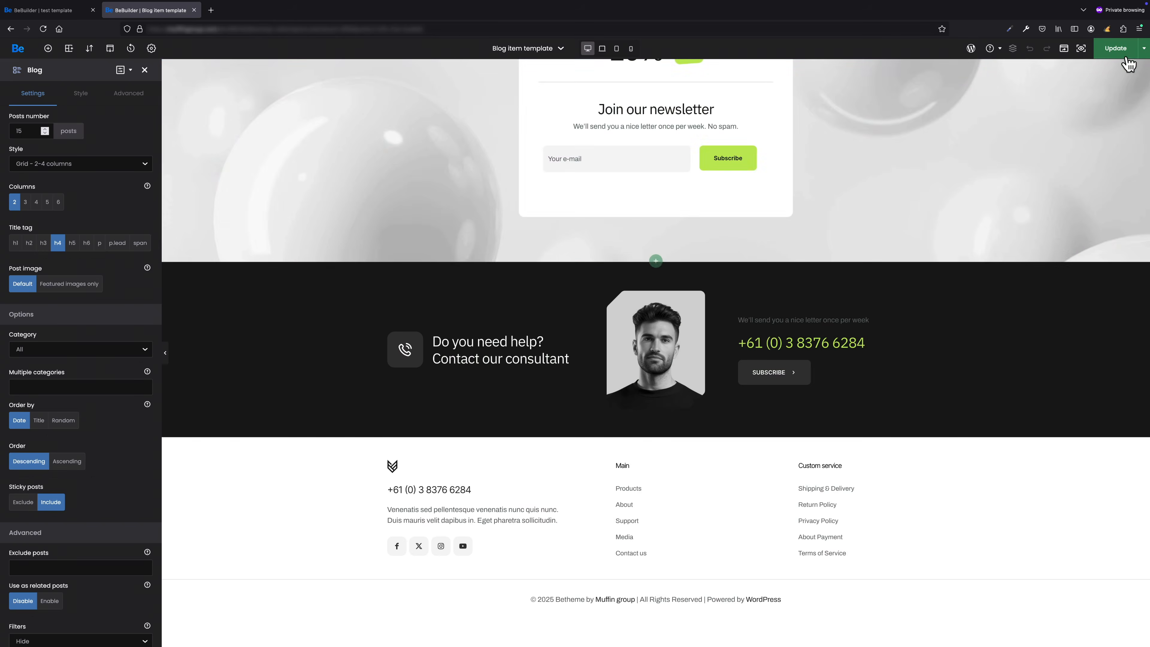
{"action": "left_click", "coordinate": [1123, 54]}
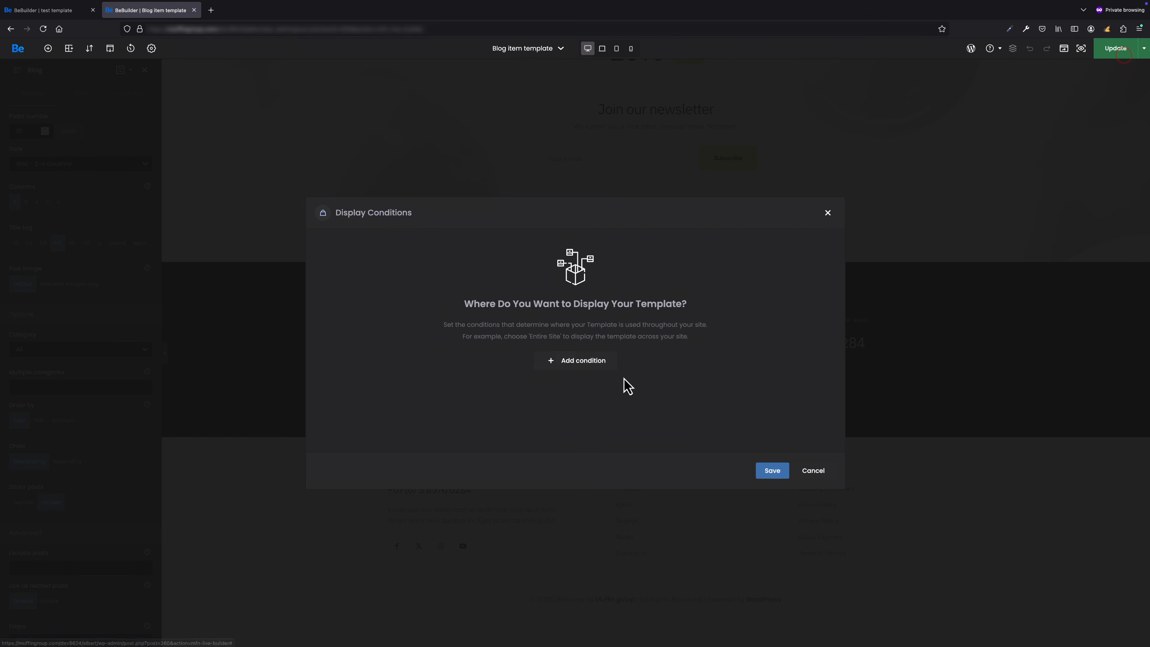
{"action": "left_click", "coordinate": [577, 365]}
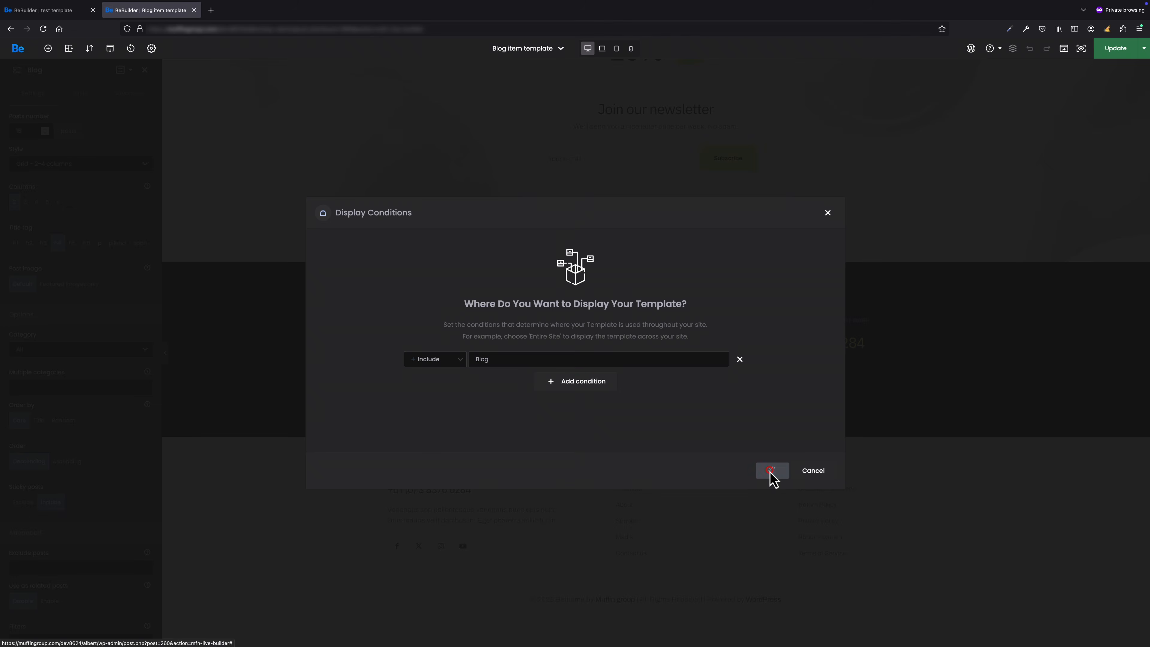
{"action": "left_click", "coordinate": [770, 471]}
- View the updated Blog item template page and look through its posts, newsletter and contact sections
{"action": "left_click", "coordinate": [264, 618]}
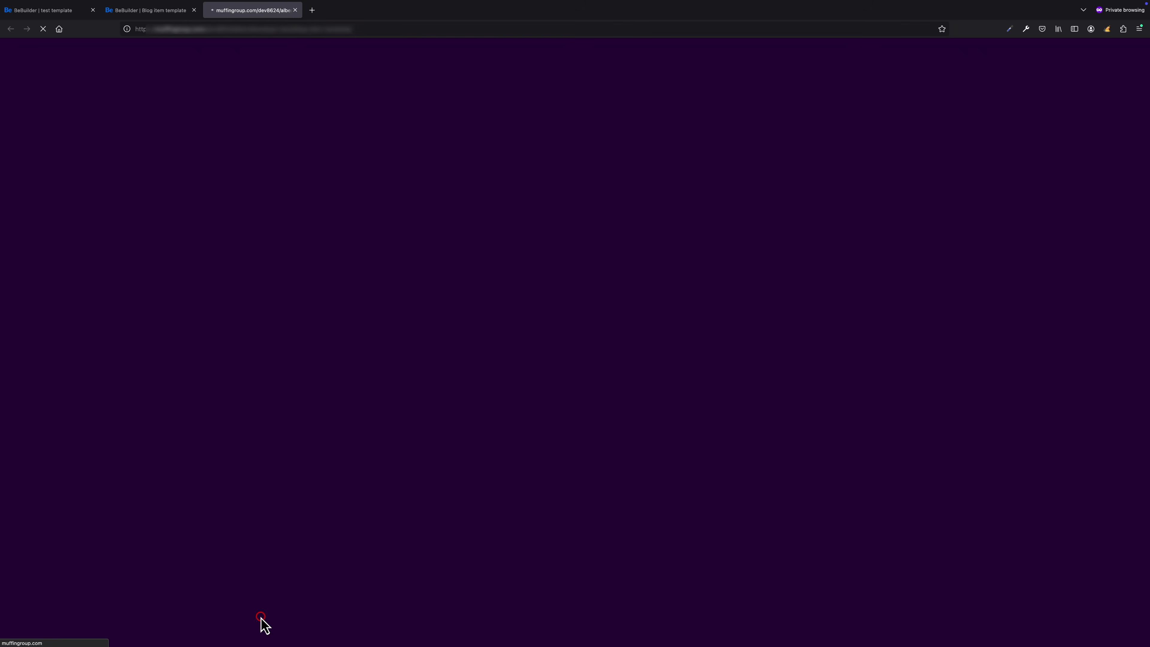
{"action": "scroll", "coordinate": [561, 456], "scroll_direction": "down", "scroll_amount": 8}
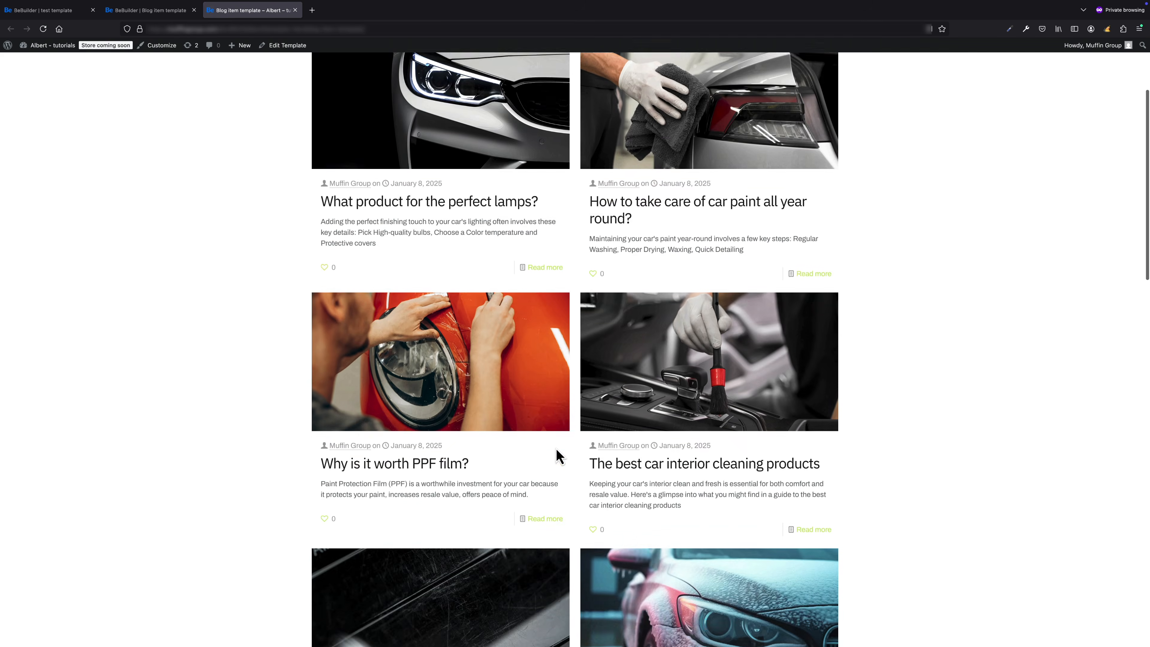
{"action": "scroll", "coordinate": [559, 455], "scroll_direction": "down", "scroll_amount": 10}
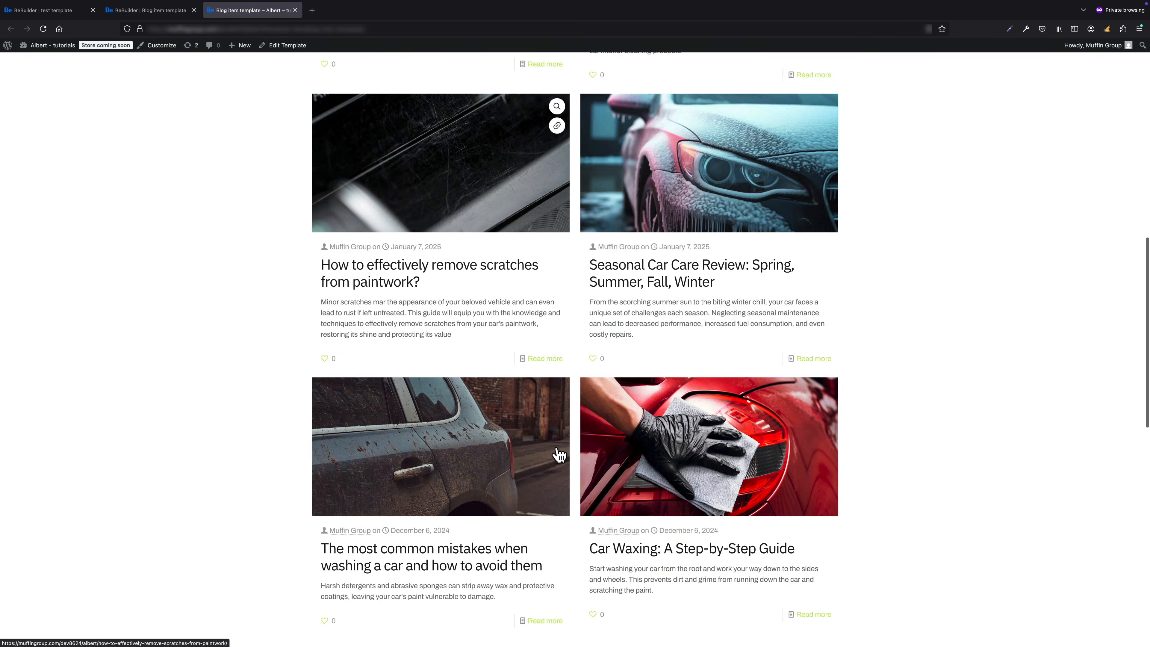
{"action": "scroll", "coordinate": [556, 449], "scroll_direction": "down", "scroll_amount": 5}
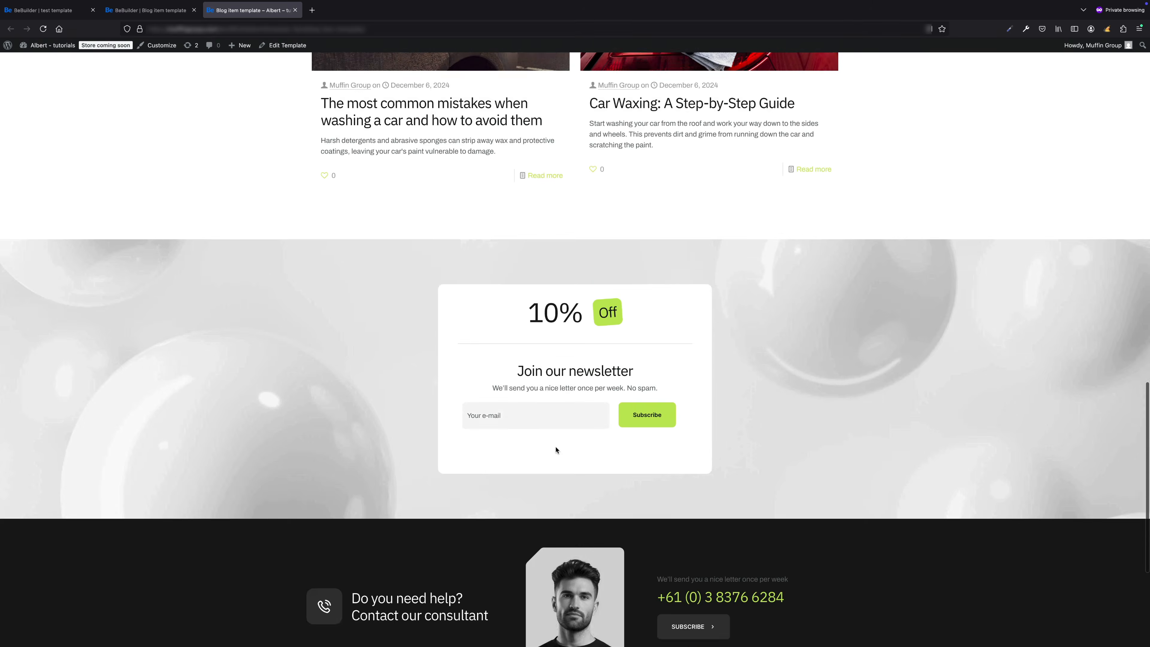
{"action": "scroll", "coordinate": [557, 449], "scroll_direction": "down", "scroll_amount": 2}
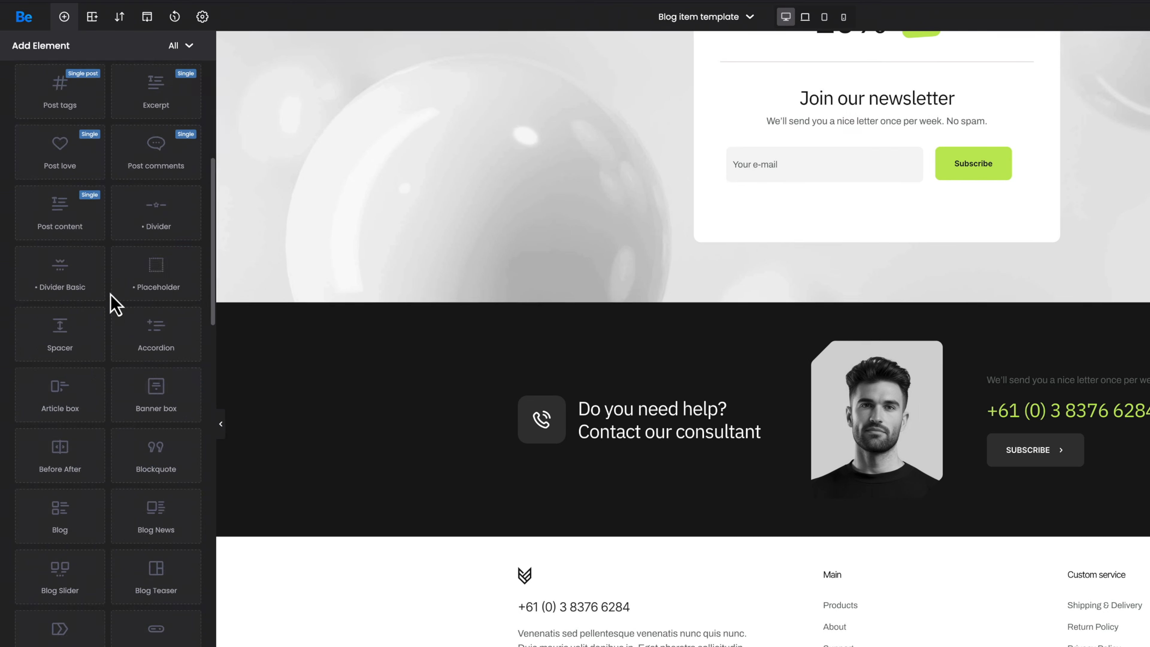
- Remove the Include Blog display condition from the Blog item template
{"action": "scroll", "coordinate": [110, 297], "scroll_direction": "down", "scroll_amount": 10}
{"action": "scroll", "coordinate": [110, 294], "scroll_direction": "down", "scroll_amount": 20}
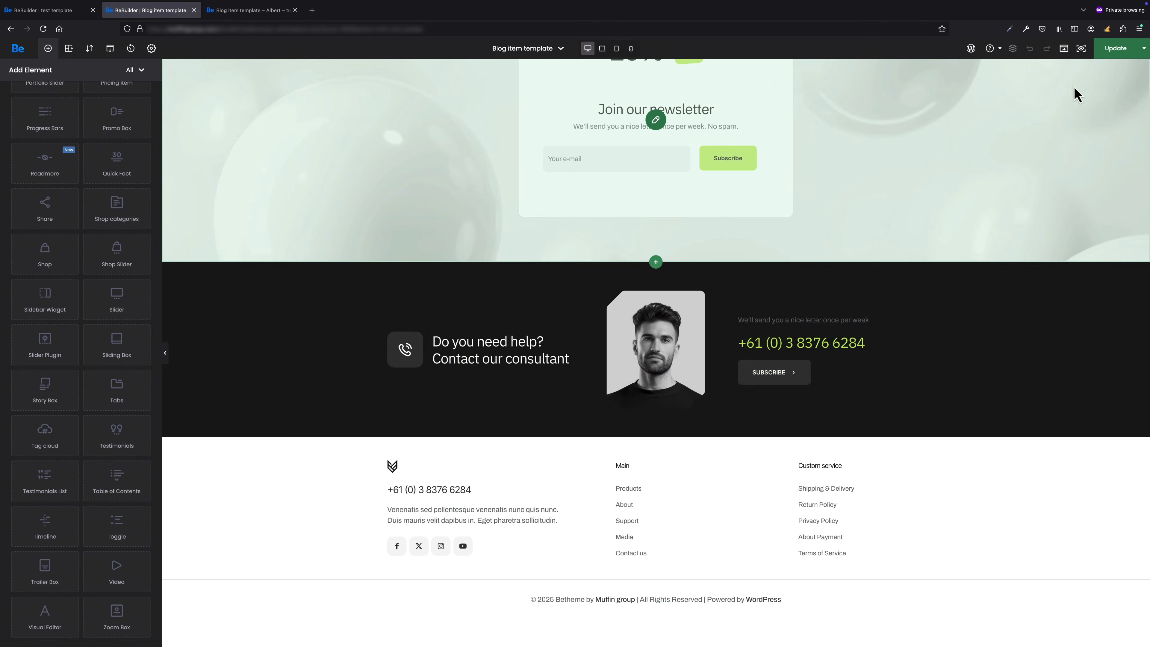
{"action": "left_click", "coordinate": [1114, 55]}
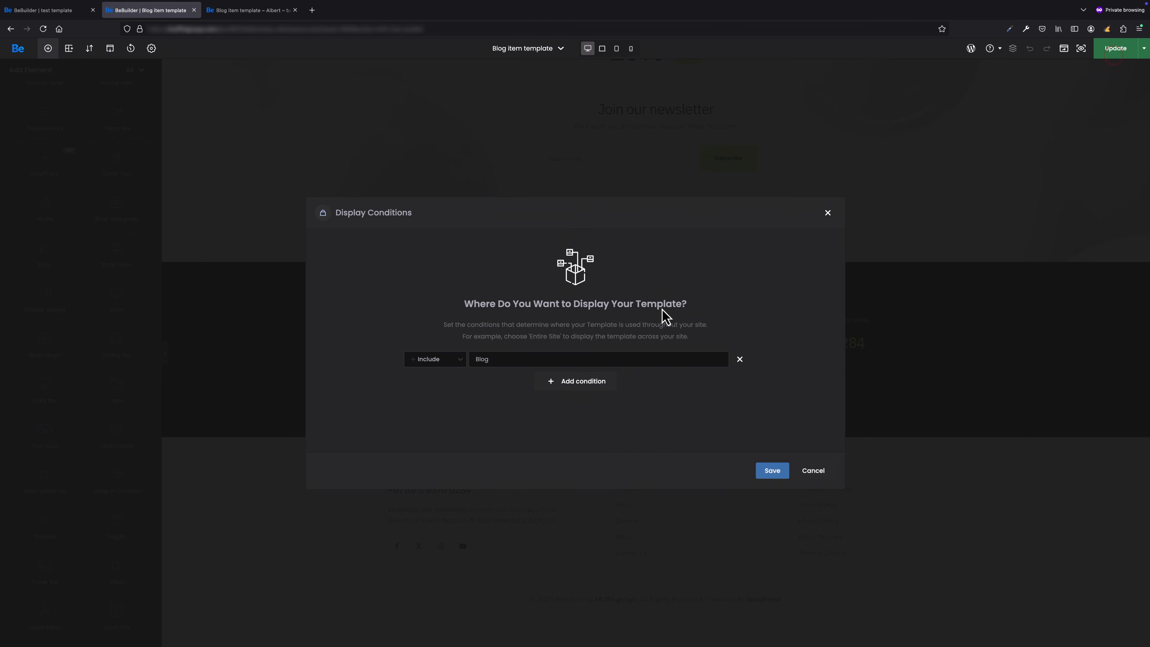
{"action": "left_click", "coordinate": [741, 360]}
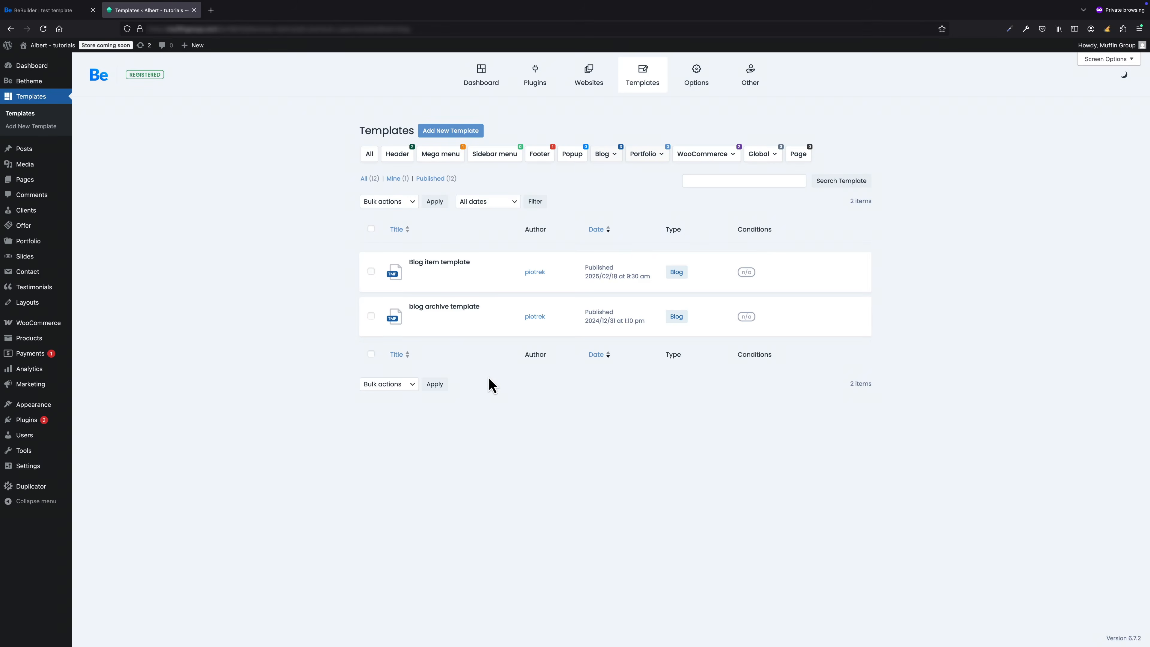
- Open the blog archive template for editing, including the settings of the loop wrap around the post cards
{"action": "left_click", "coordinate": [437, 331]}
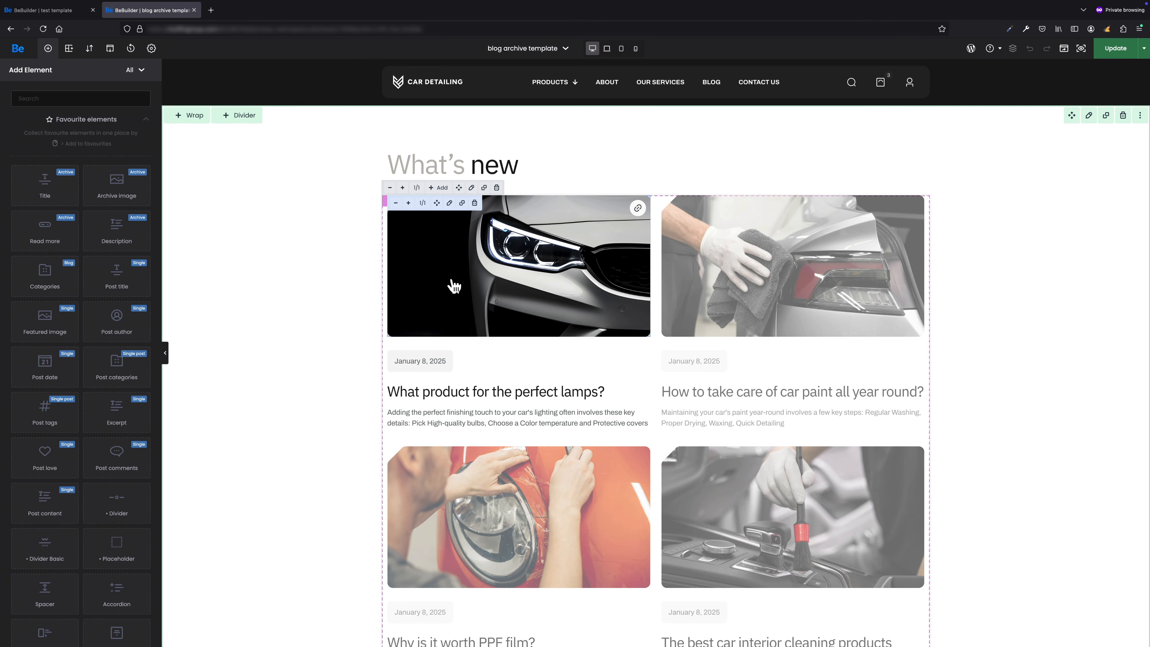
{"action": "left_click", "coordinate": [471, 187]}
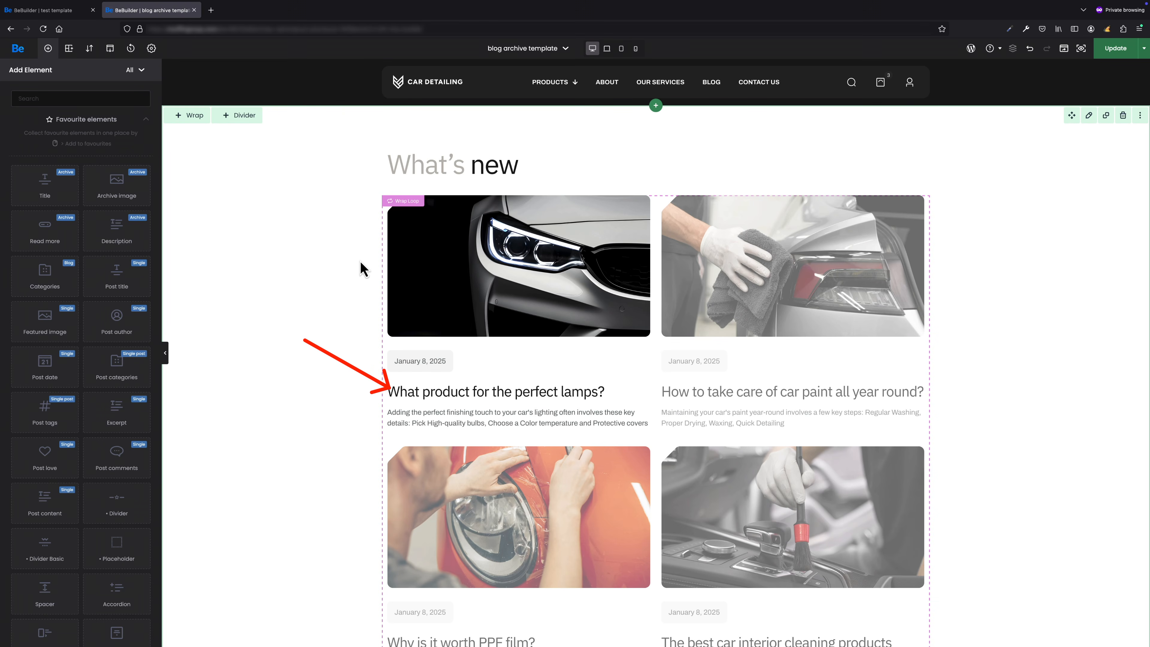
- Set the first post card's image source to the dynamic Post Image {featured_image} and its link to {permalink}
{"action": "left_click", "coordinate": [446, 204]}
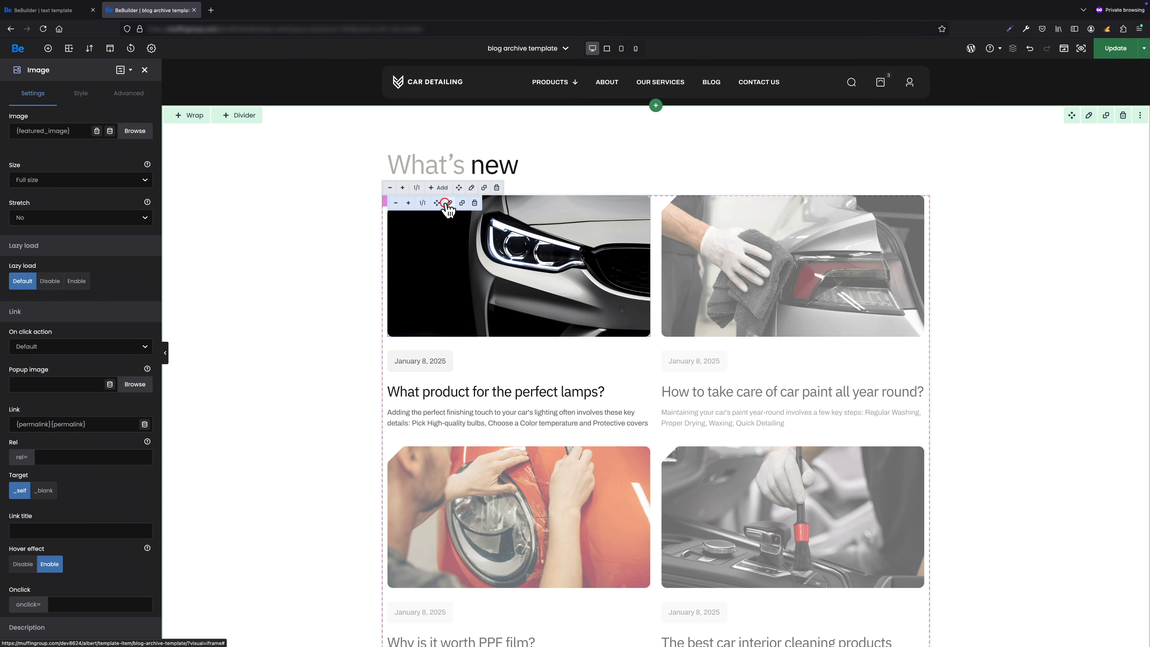
{"action": "left_click", "coordinate": [110, 132]}
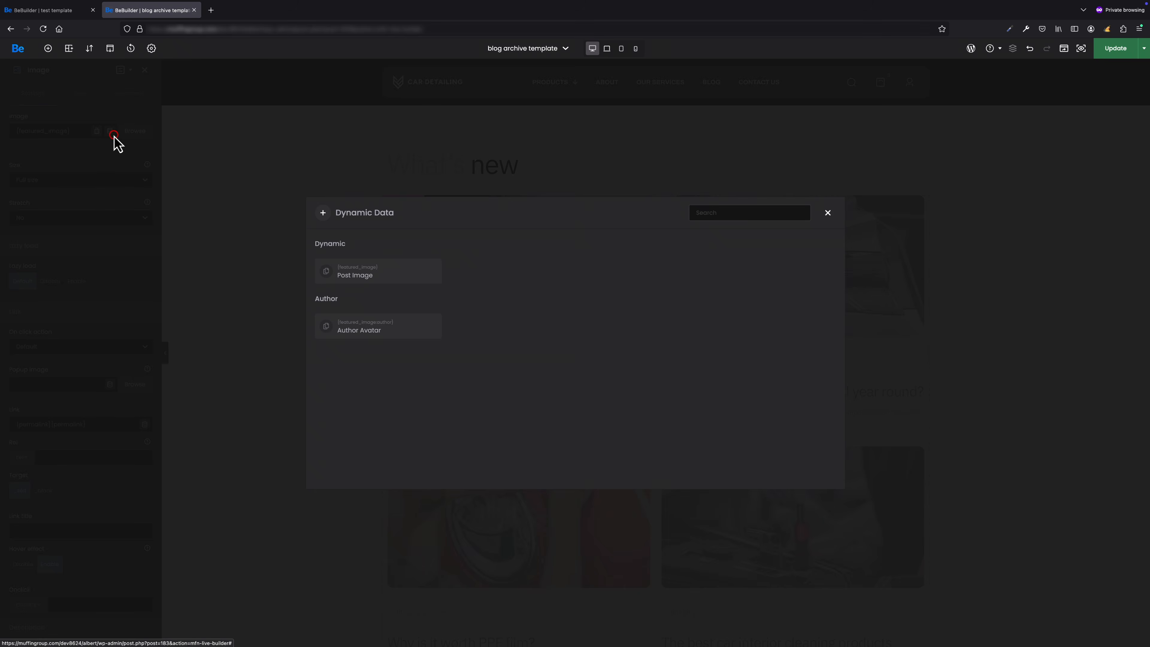
{"action": "left_click", "coordinate": [372, 273]}
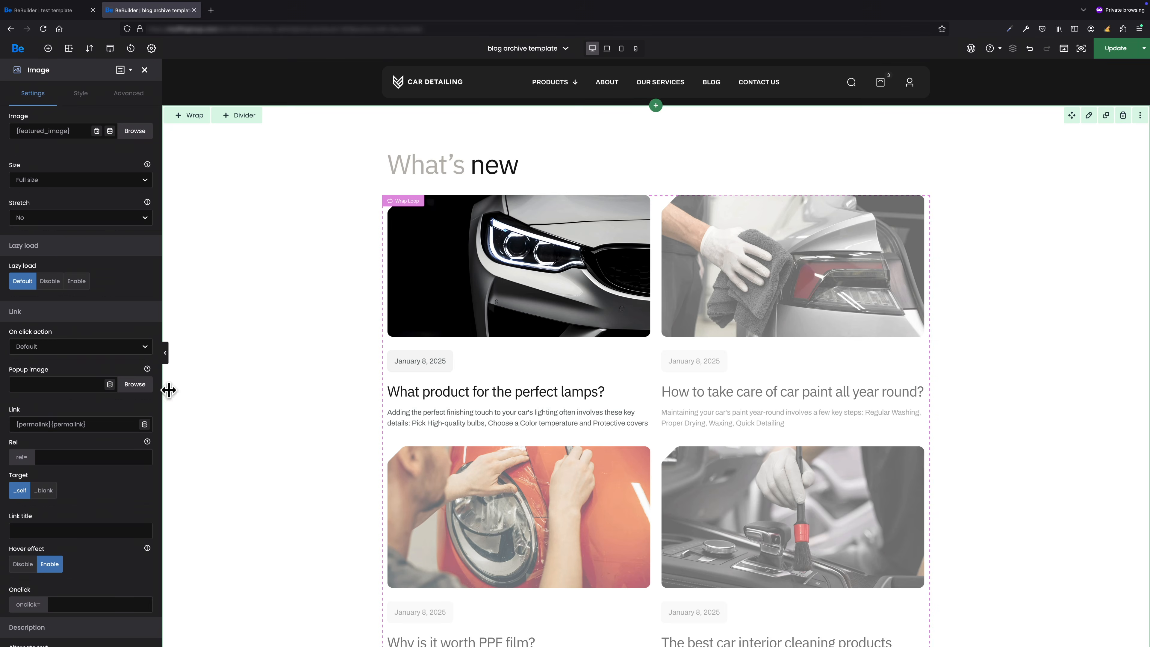
{"action": "left_click", "coordinate": [144, 424]}
{"action": "left_click", "coordinate": [378, 273]}
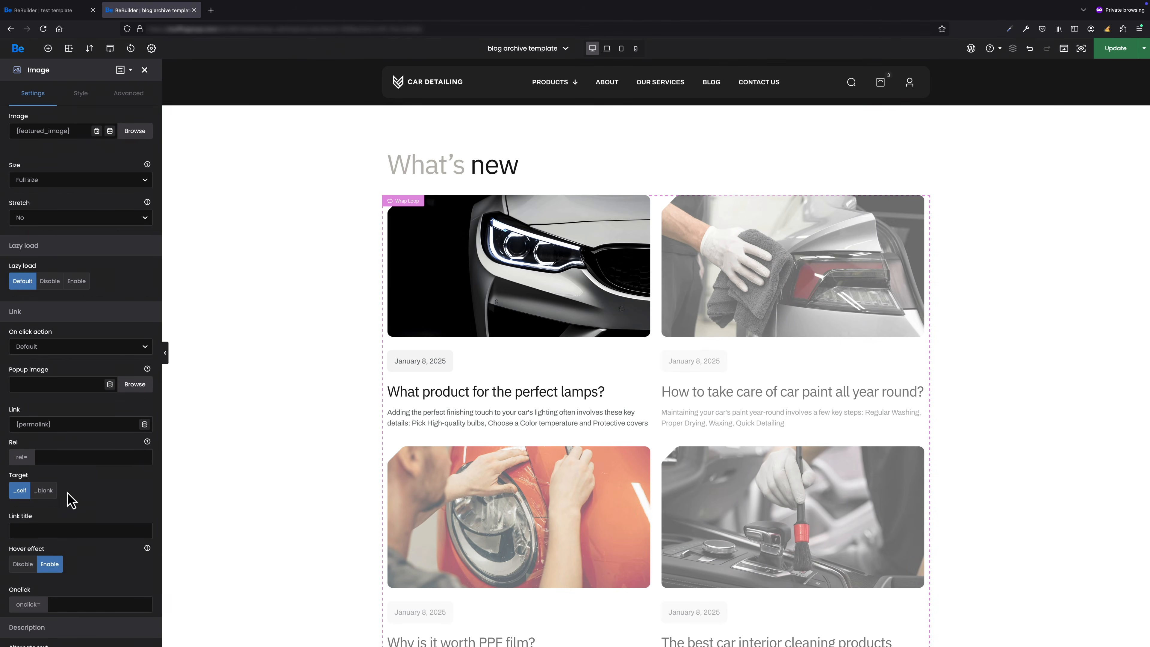
{"action": "scroll", "coordinate": [68, 499], "scroll_direction": "down", "scroll_amount": 8}
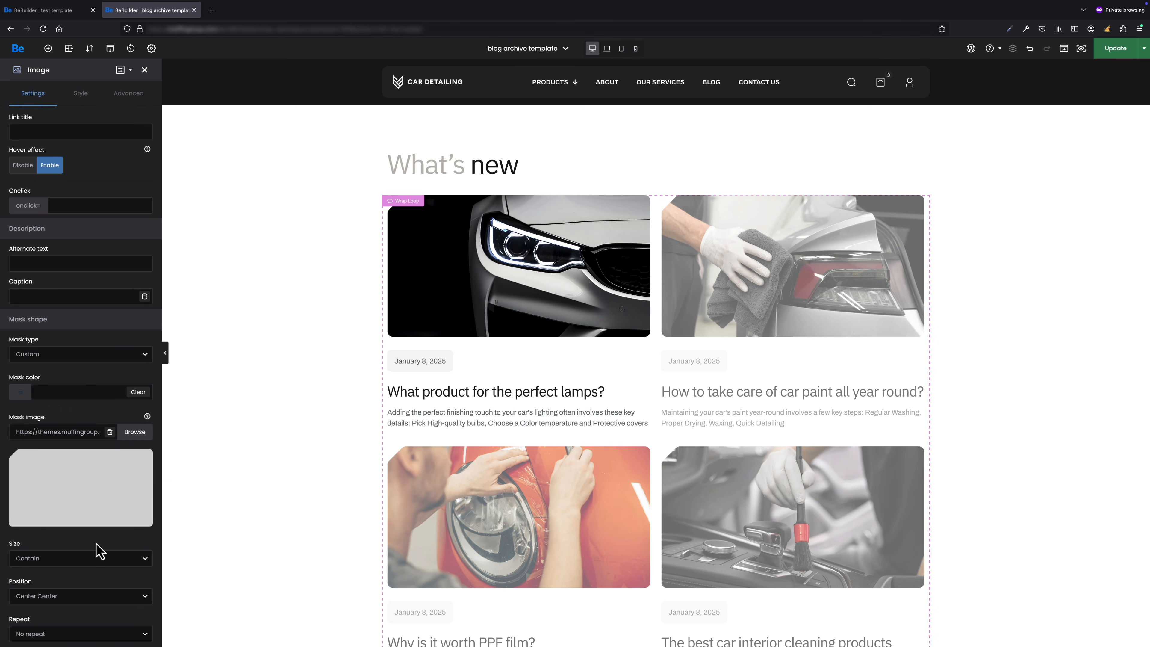
- Replace the date label's text on the first post card with the dynamic {date} value
{"action": "left_click", "coordinate": [437, 358]}
{"action": "left_click", "coordinate": [83, 162]}
{"action": "key", "text": "BackSpace"}
{"action": "key", "text": "BackSpace"}
{"action": "key", "text": "BackSpace"}
{"action": "key", "text": "BackSpace"}
{"action": "key", "text": "BackSpace"}
{"action": "key", "text": "BackSpace"}
{"action": "left_click", "coordinate": [145, 149]}
{"action": "left_click", "coordinate": [749, 303]}
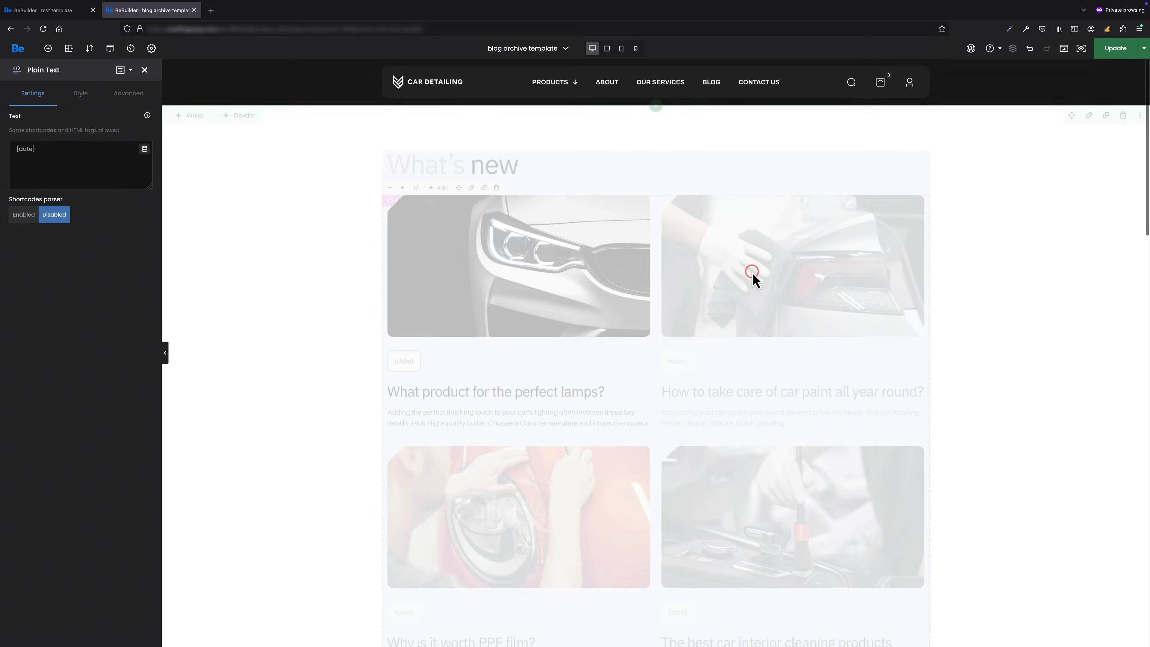
- Examine the dynamic data used by the first post card's heading and excerpt text
{"action": "left_click", "coordinate": [576, 392]}
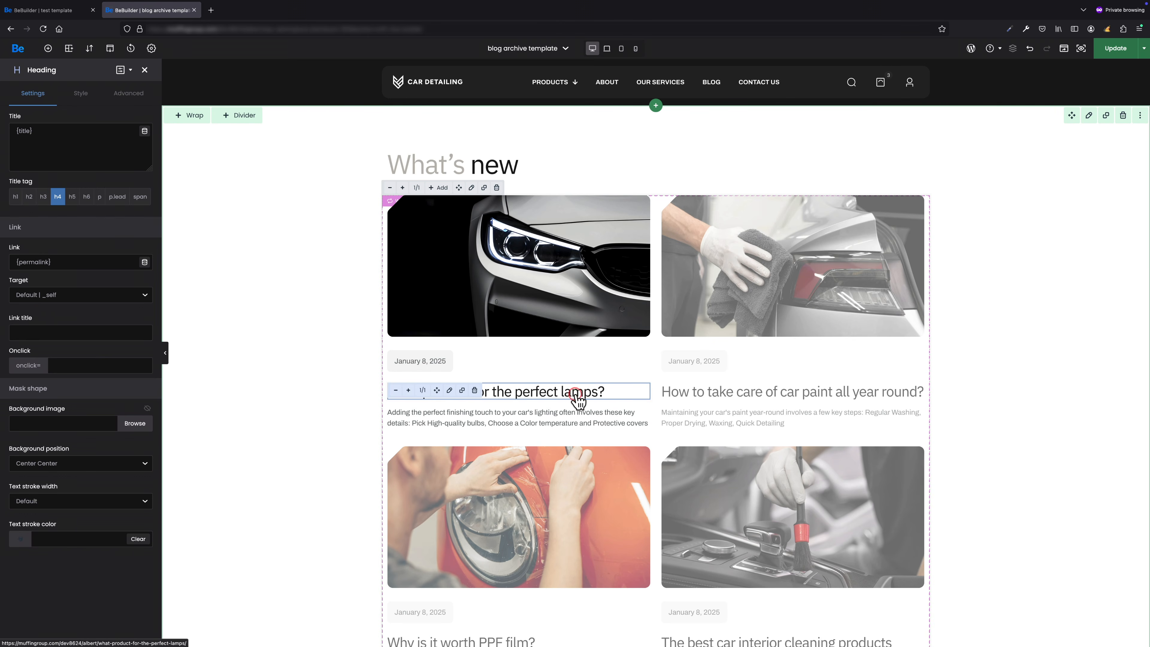
{"action": "left_click", "coordinate": [550, 415]}
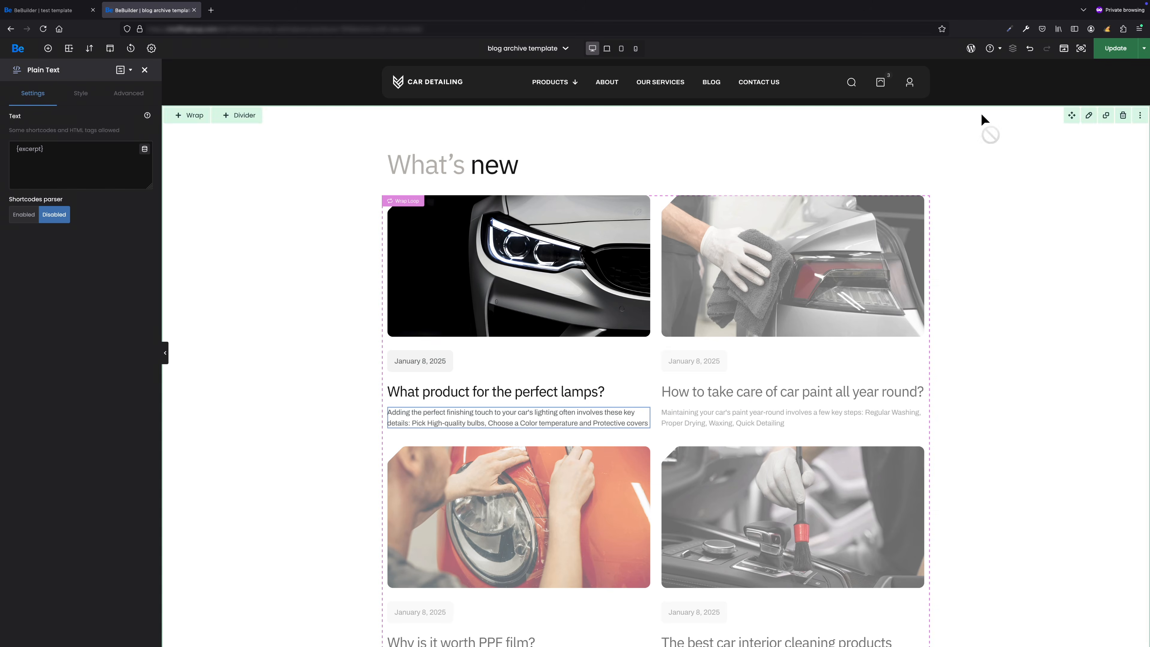
- Update the blog archive template, adding a display condition that includes the Category Tips & Tricks
{"action": "left_click", "coordinate": [1132, 51]}
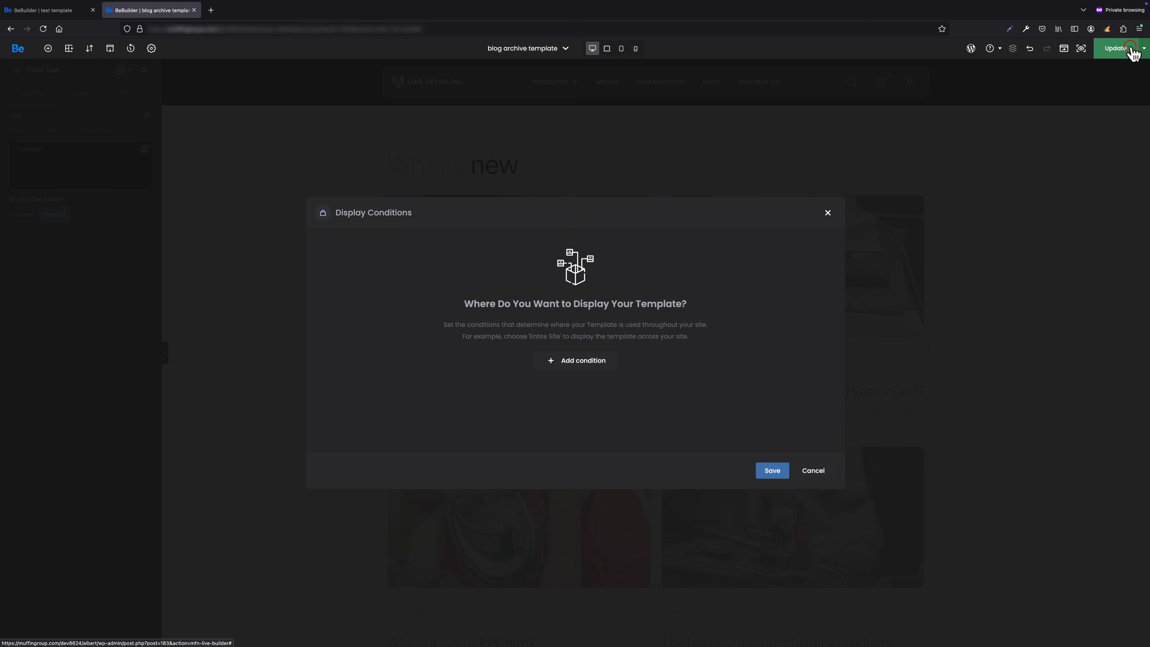
{"action": "left_click", "coordinate": [574, 359]}
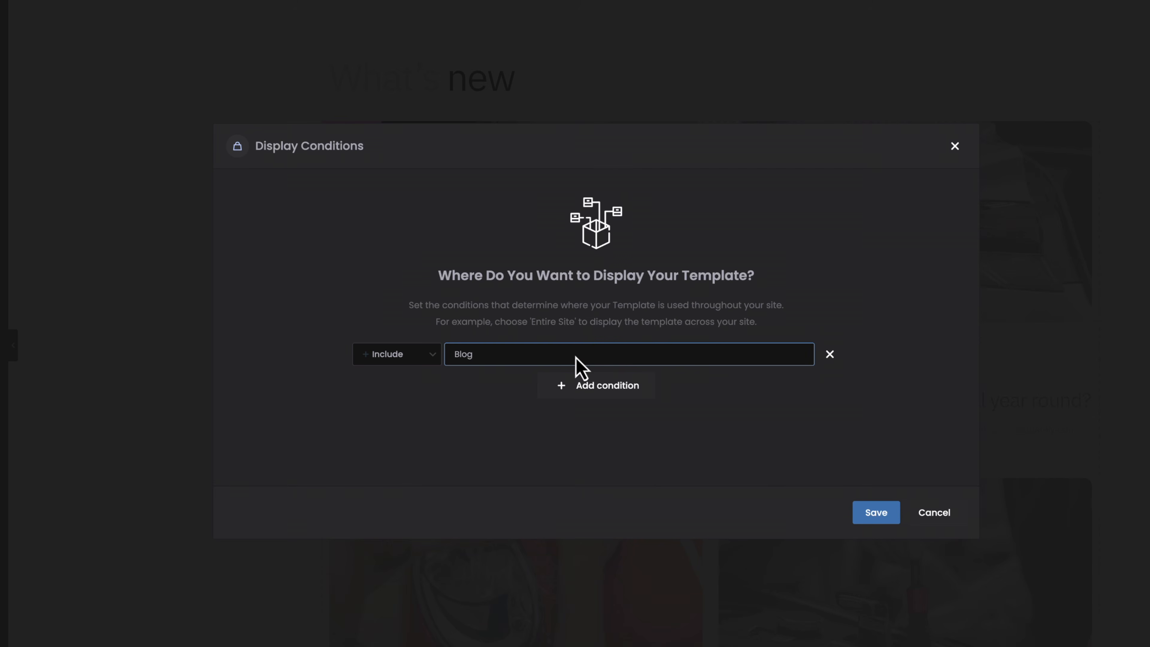
{"action": "left_click", "coordinate": [575, 356]}
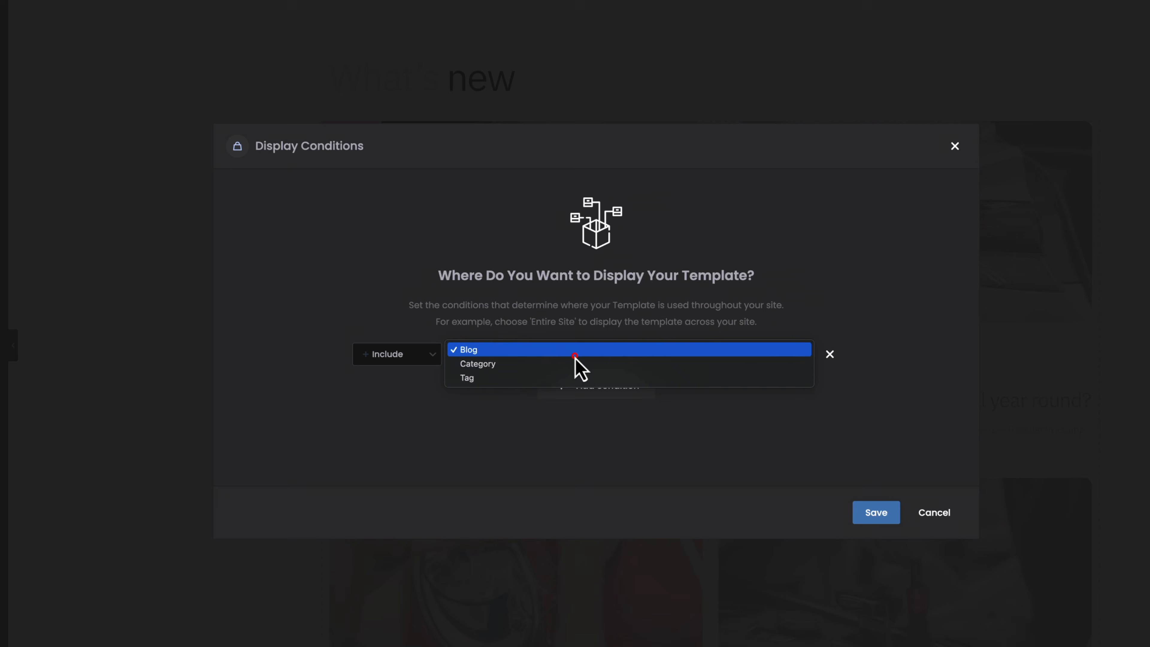
{"action": "left_click", "coordinate": [575, 362]}
{"action": "left_click", "coordinate": [681, 355]}
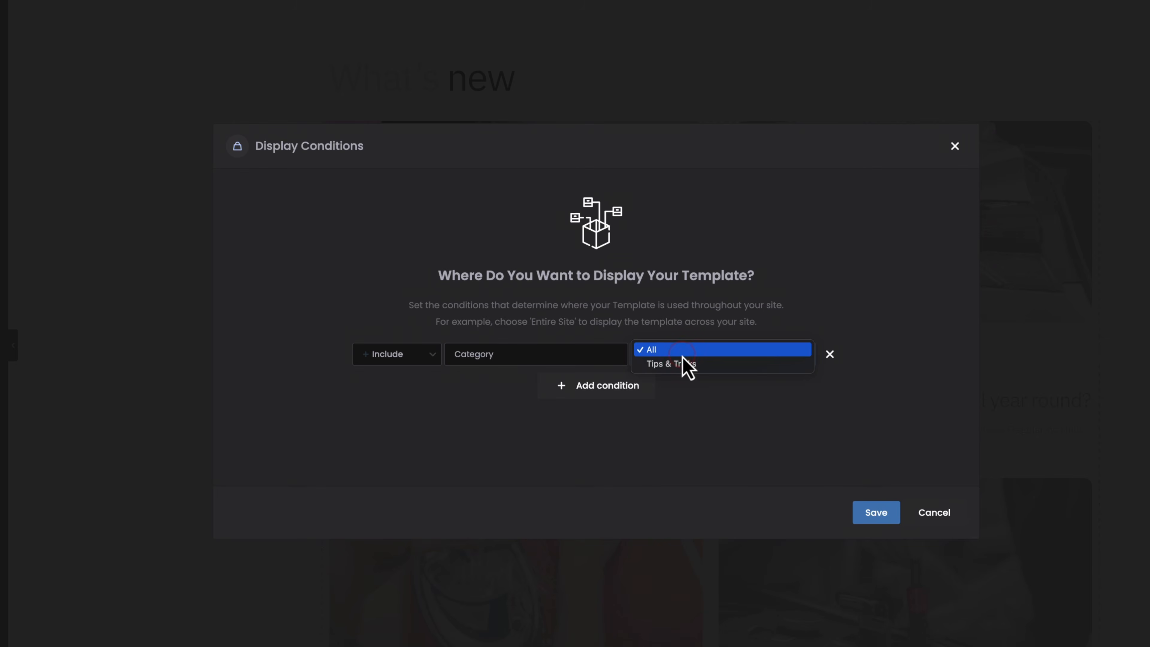
{"action": "left_click", "coordinate": [686, 365]}
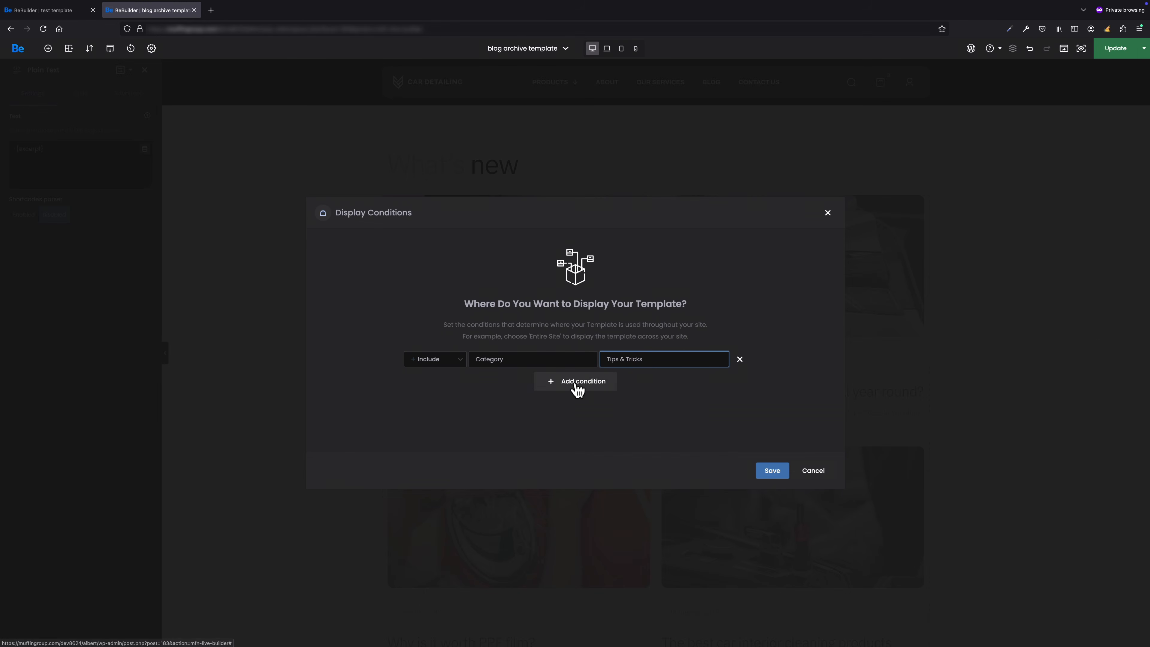
- Add a second display condition that excludes Blog, and remove it again
{"action": "left_click", "coordinate": [575, 385]}
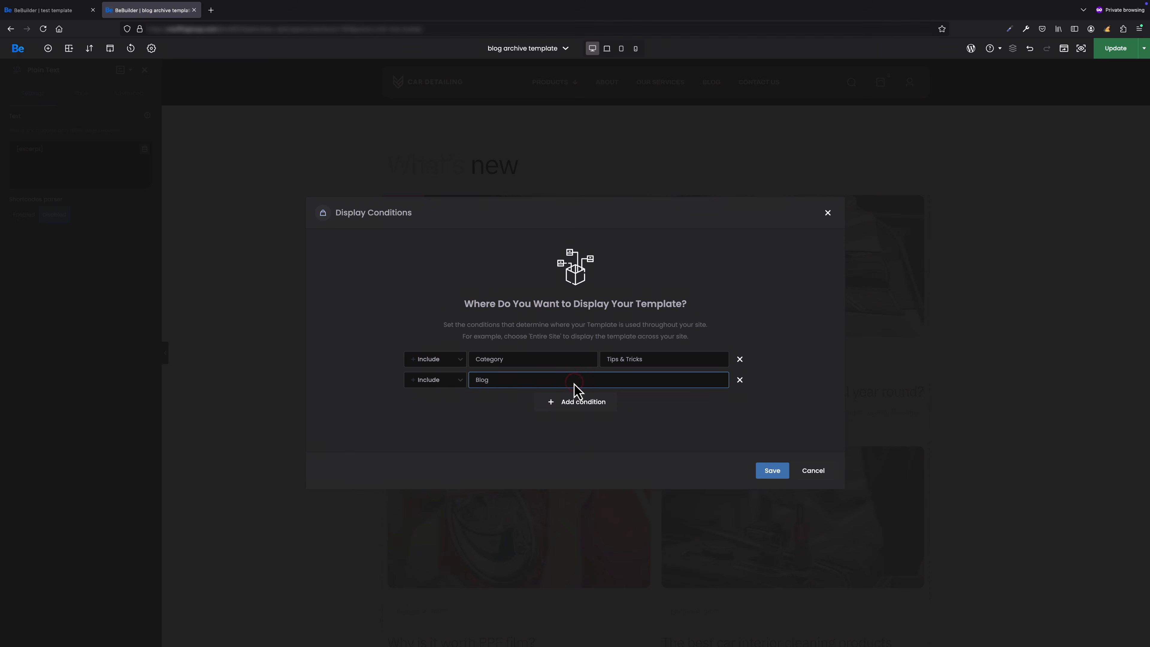
{"action": "left_click", "coordinate": [432, 382]}
{"action": "left_click", "coordinate": [433, 386]}
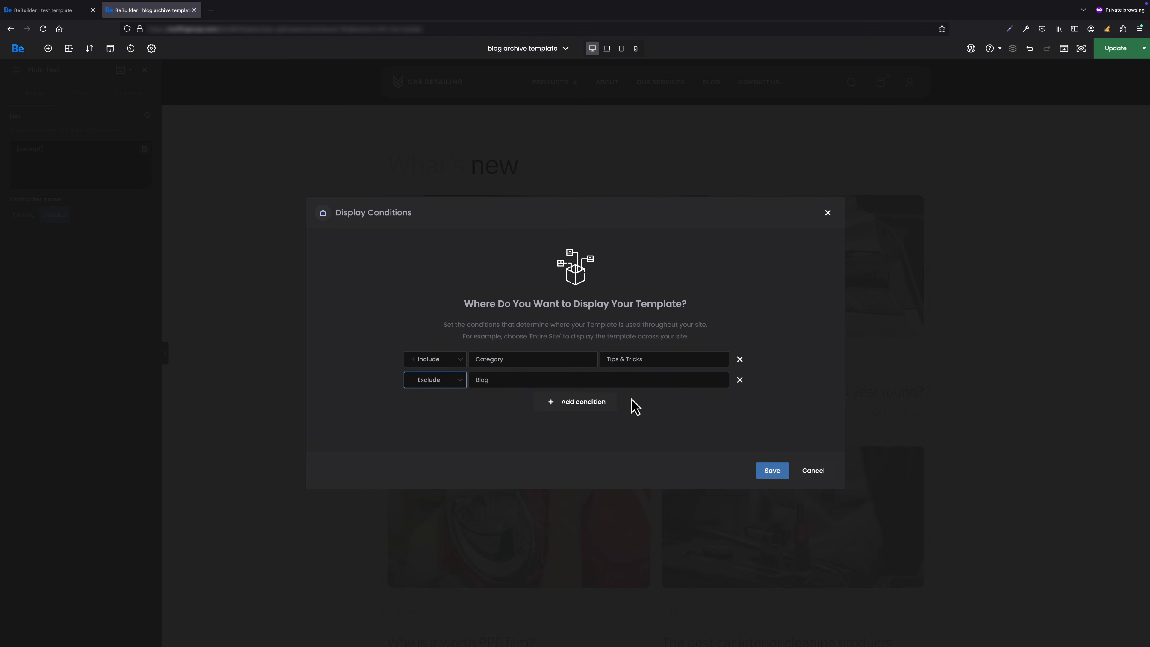
{"action": "left_click", "coordinate": [740, 380]}
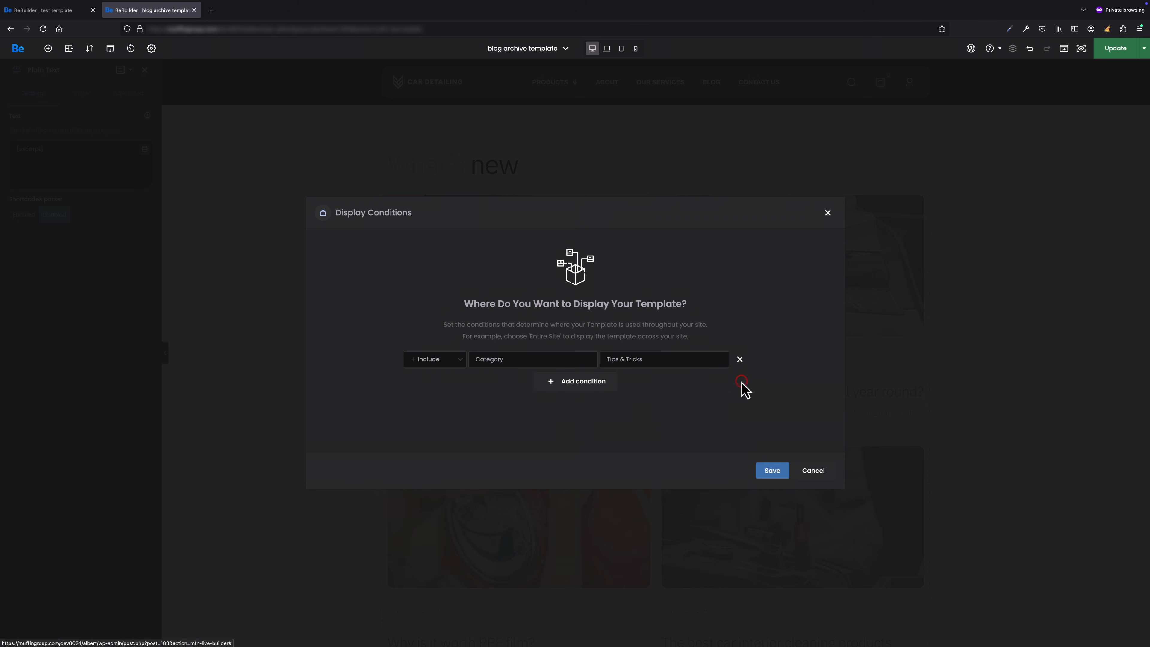
- Change the remaining display condition from Category to Blog and save the conditions
{"action": "left_click", "coordinate": [569, 361]}
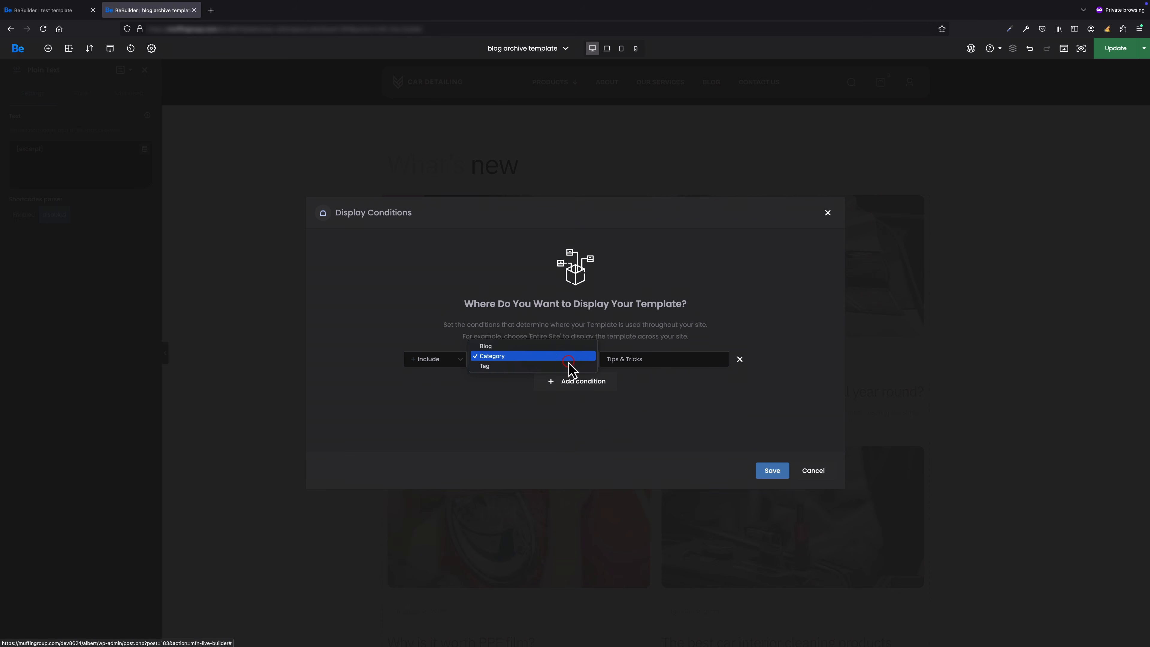
{"action": "left_click", "coordinate": [549, 346]}
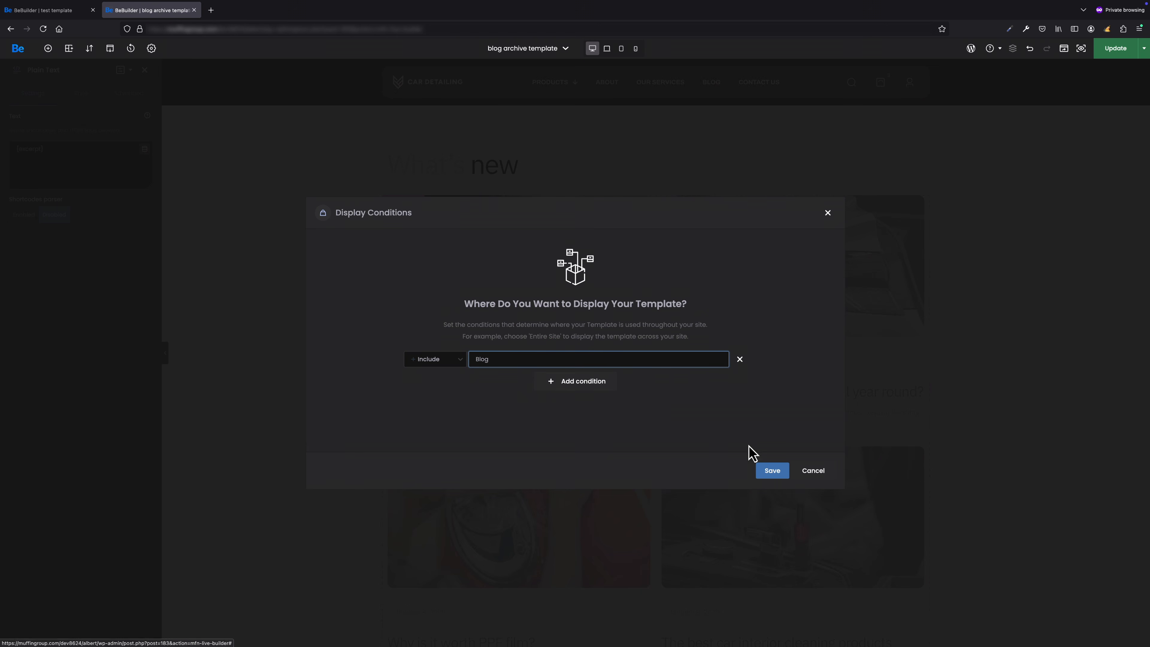
{"action": "left_click", "coordinate": [780, 472]}
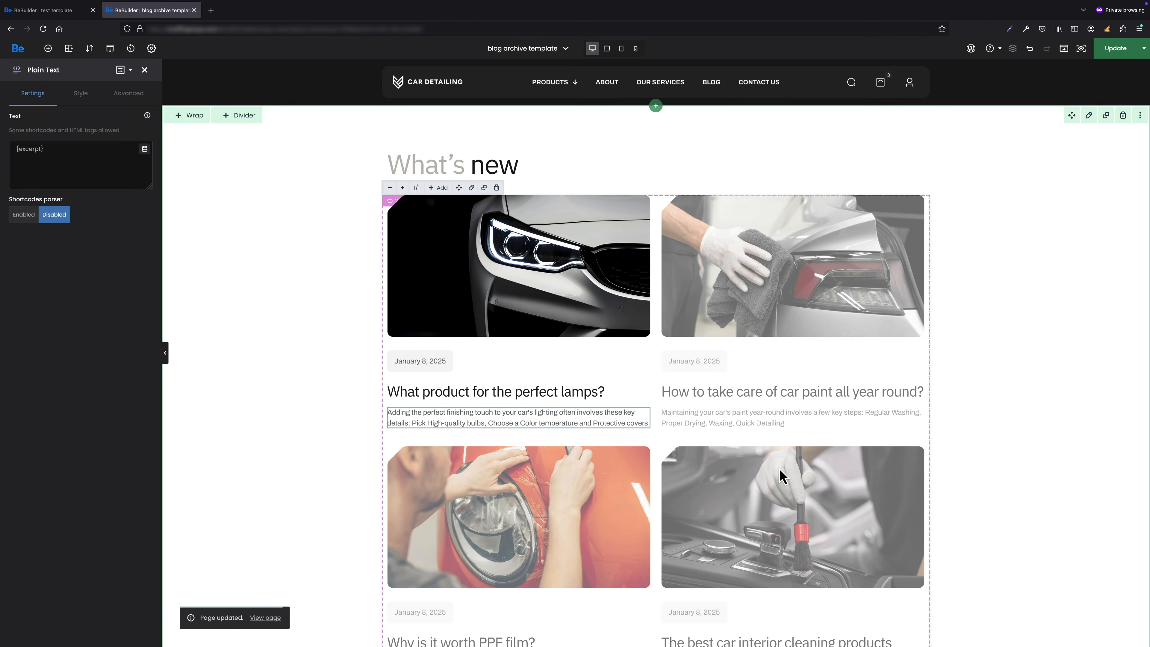
- View the updated blog archive template page and look through its post cards
{"action": "left_click", "coordinate": [272, 619]}
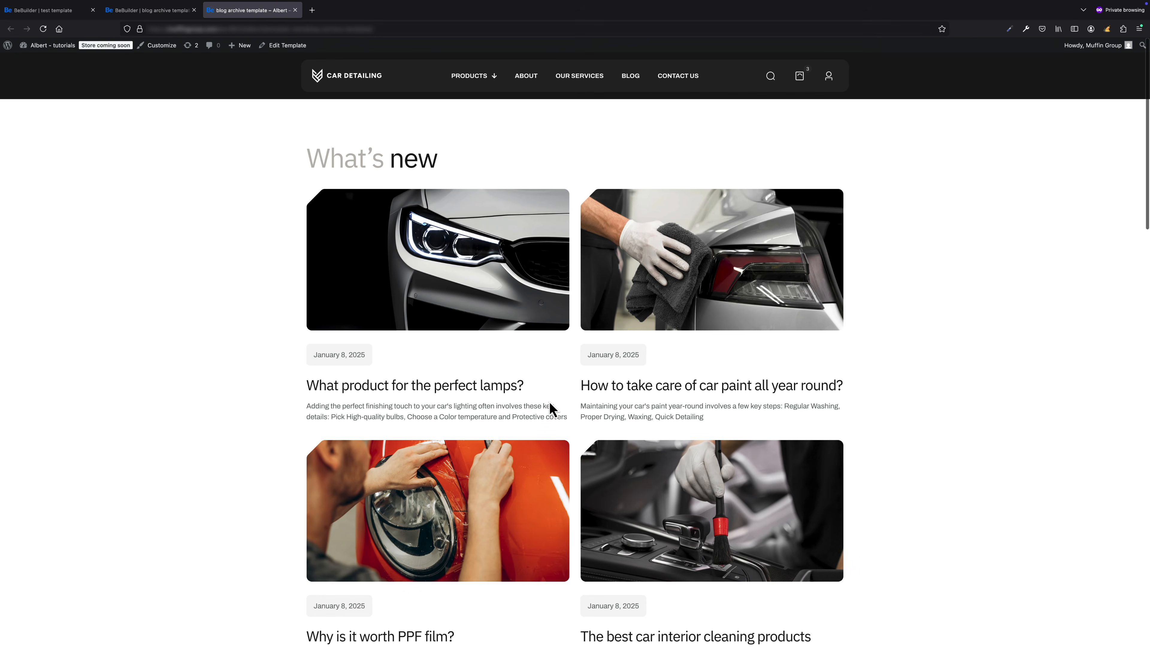
{"action": "scroll", "coordinate": [552, 409], "scroll_direction": "down", "scroll_amount": 12}
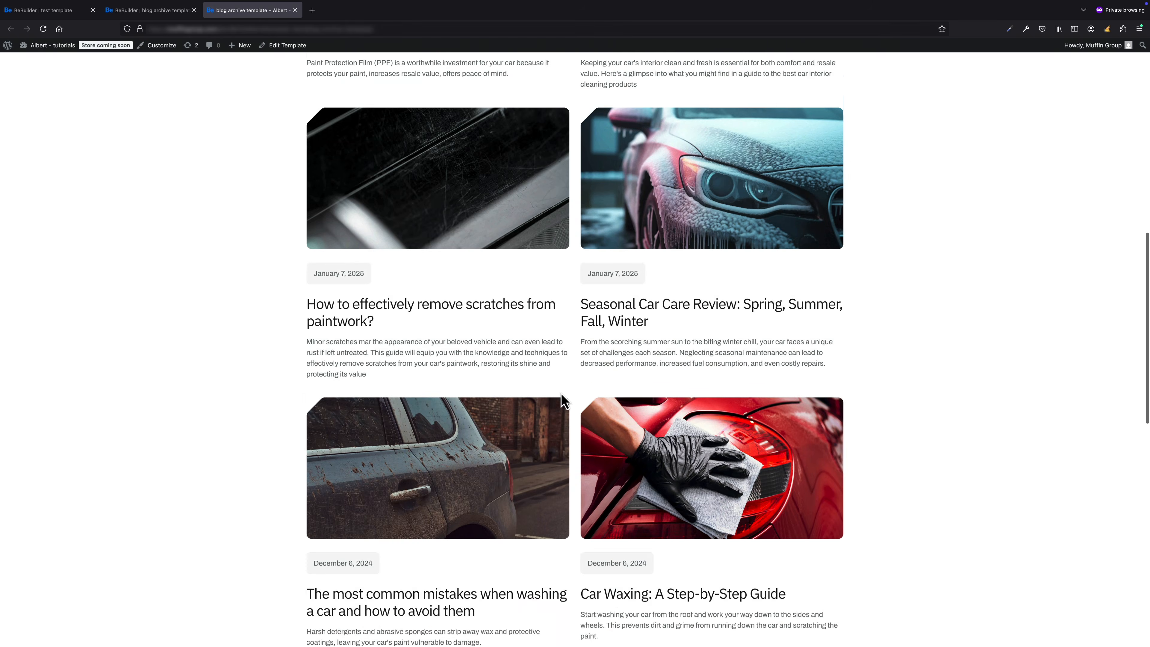
{"action": "scroll", "coordinate": [560, 395], "scroll_direction": "down", "scroll_amount": 9}
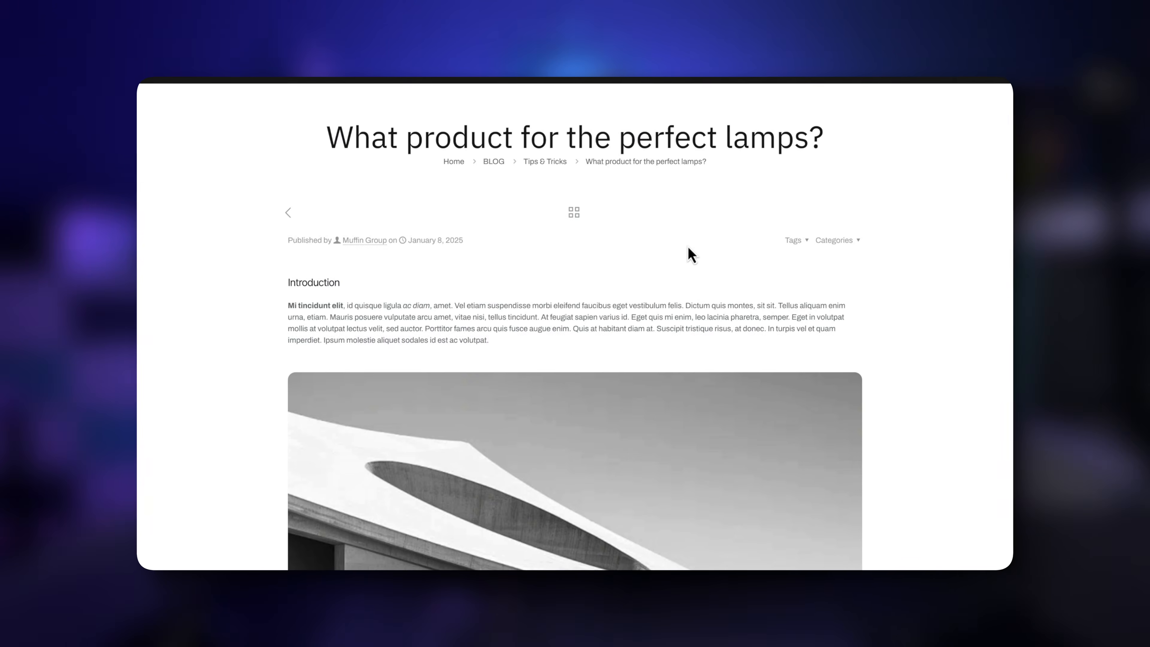
- Look through the page of the blog post "What product for the perfect lamps?"
{"action": "scroll", "coordinate": [688, 248], "scroll_direction": "down", "scroll_amount": 3}
{"action": "scroll", "coordinate": [688, 247], "scroll_direction": "down", "scroll_amount": 10}
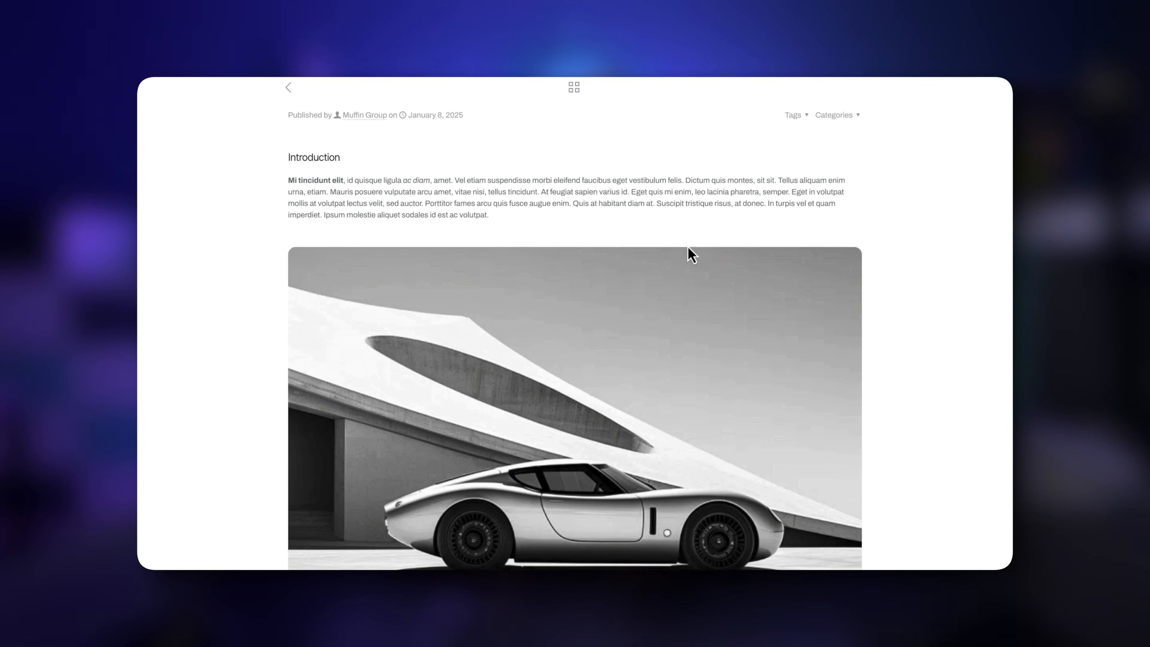
{"action": "scroll", "coordinate": [687, 246], "scroll_direction": "down", "scroll_amount": 1}
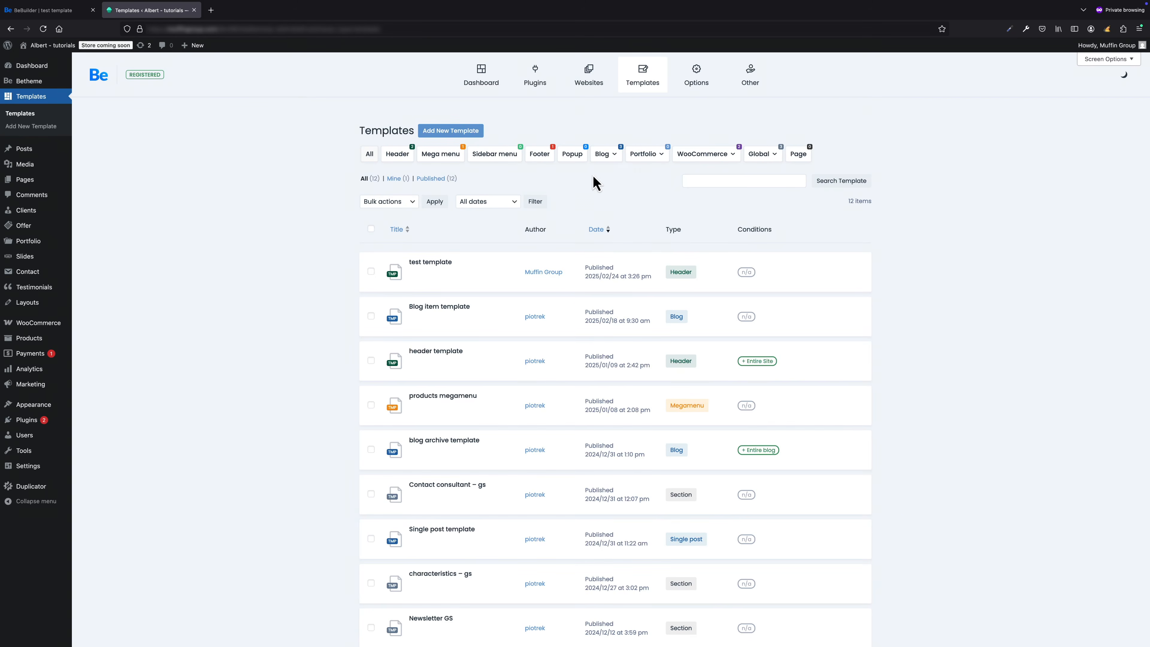
- Open the Single post template in BeBuilder and inspect the dynamic data of its date, title, excerpt and featured image elements
{"action": "mouse_move", "coordinate": [603, 154]}
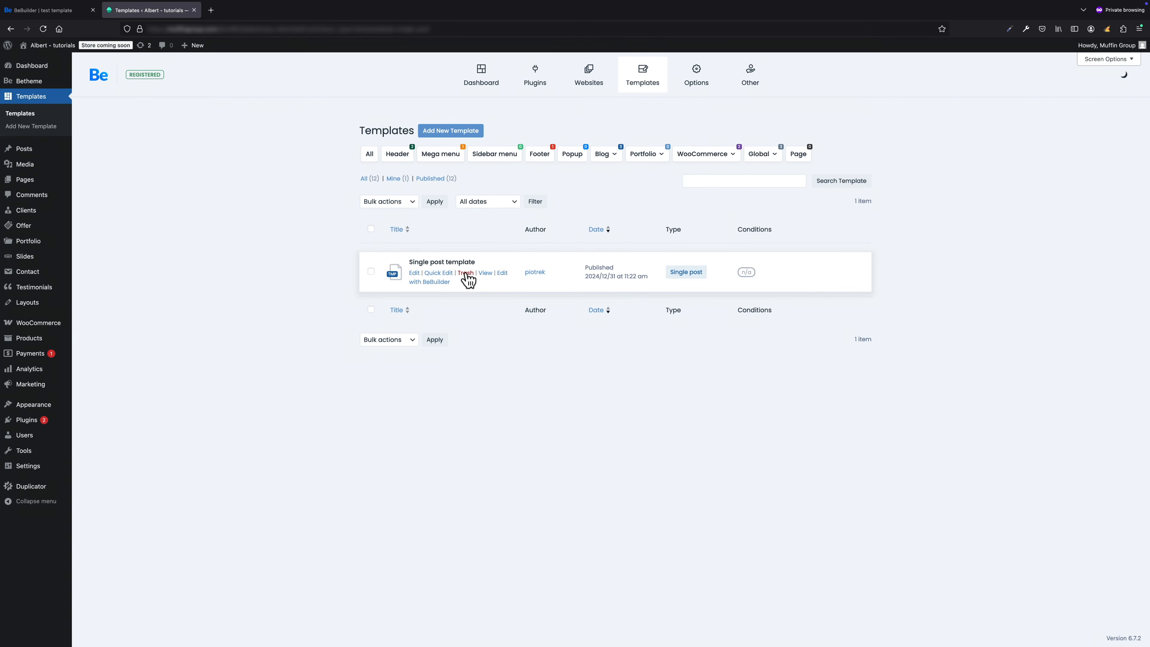
{"action": "left_click", "coordinate": [434, 281]}
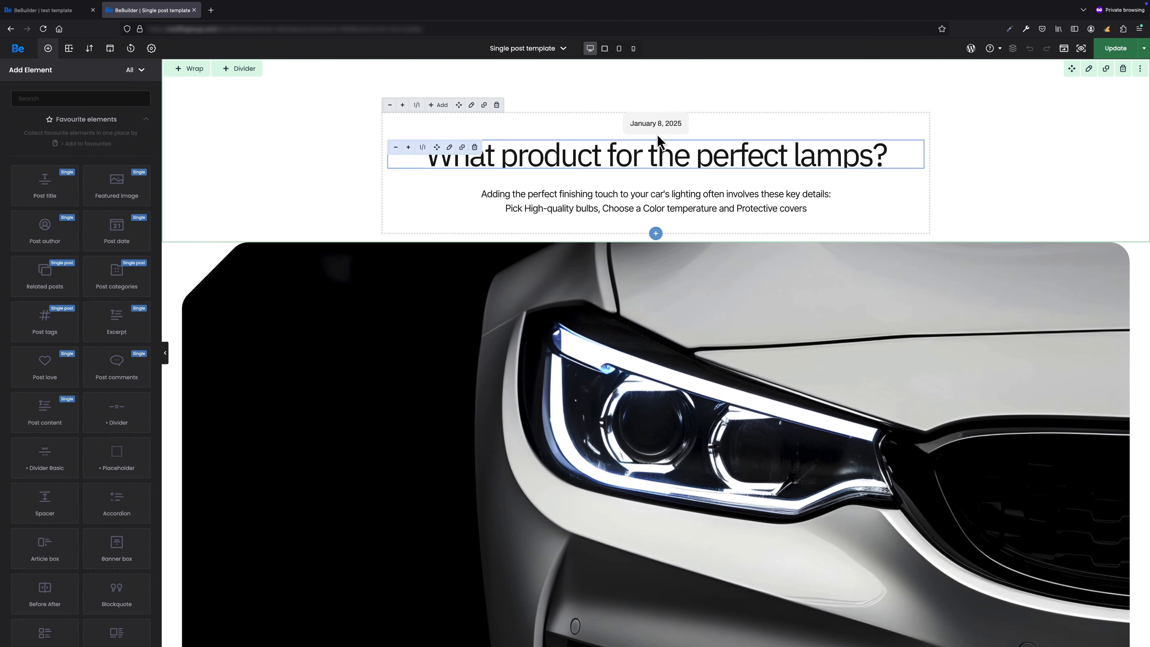
{"action": "left_click", "coordinate": [669, 120]}
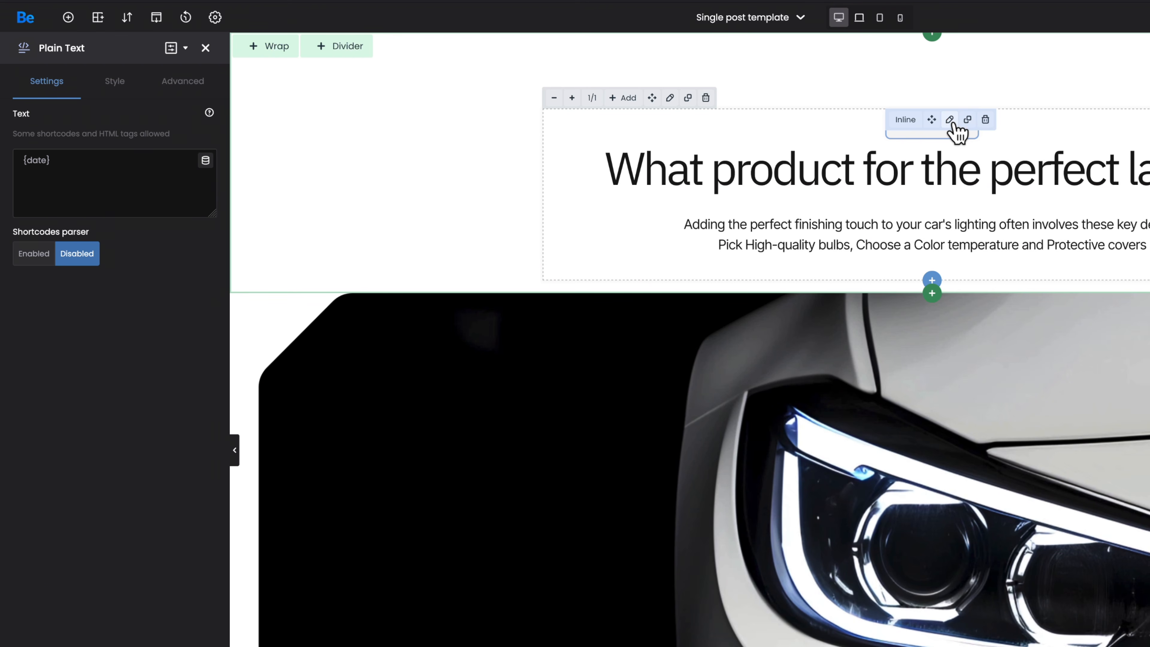
{"action": "left_click", "coordinate": [866, 168]}
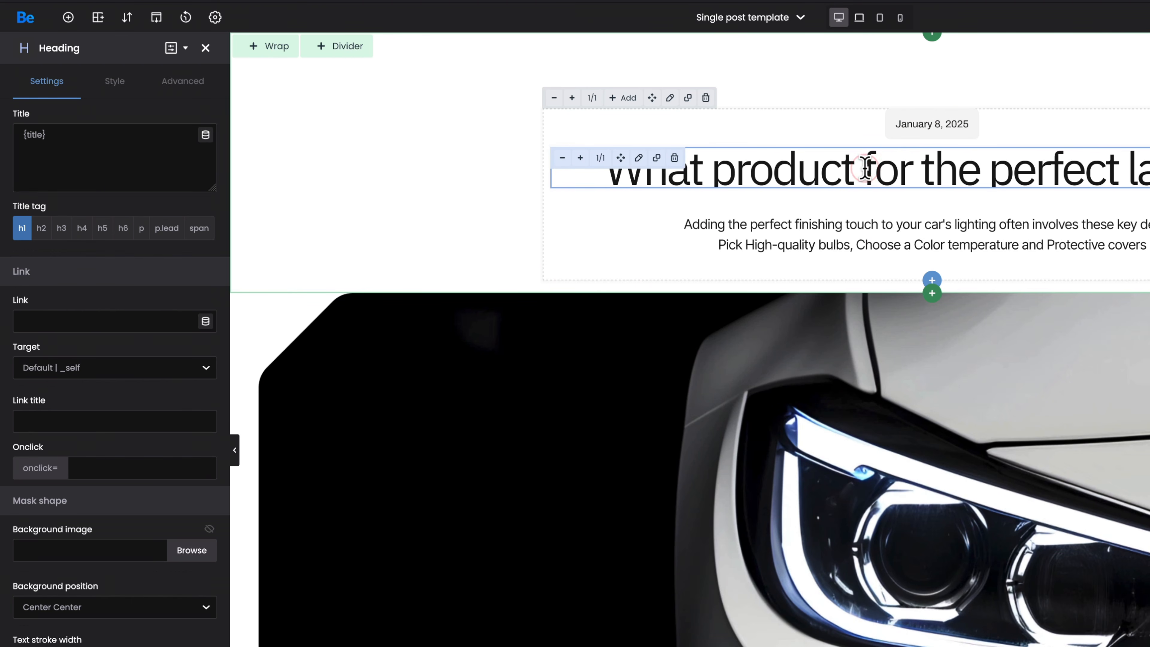
{"action": "left_click", "coordinate": [838, 244]}
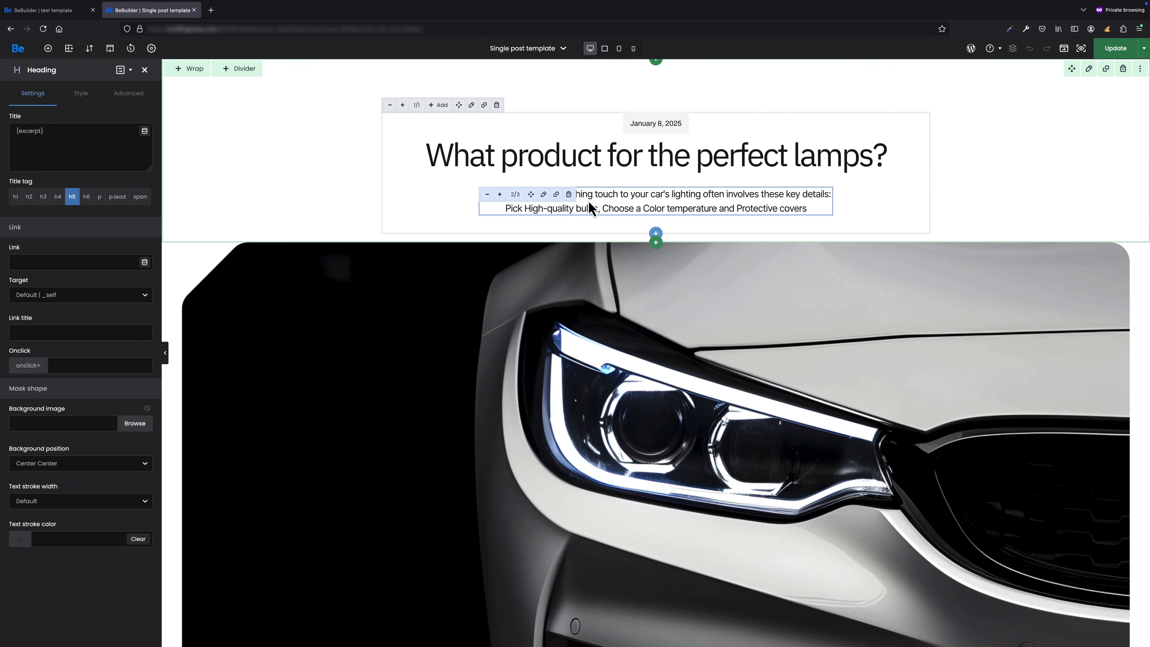
{"action": "left_click", "coordinate": [497, 303]}
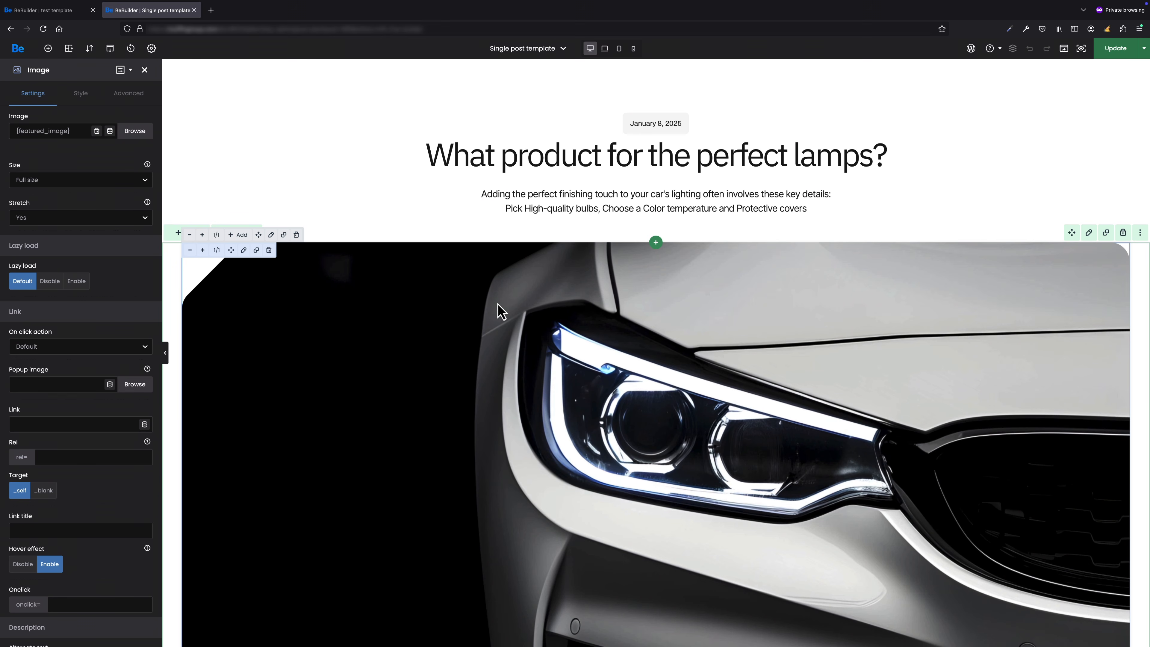
- Inspect the dimension settings of the wrap that holds the post content
{"action": "scroll", "coordinate": [497, 303], "scroll_direction": "down", "scroll_amount": 10}
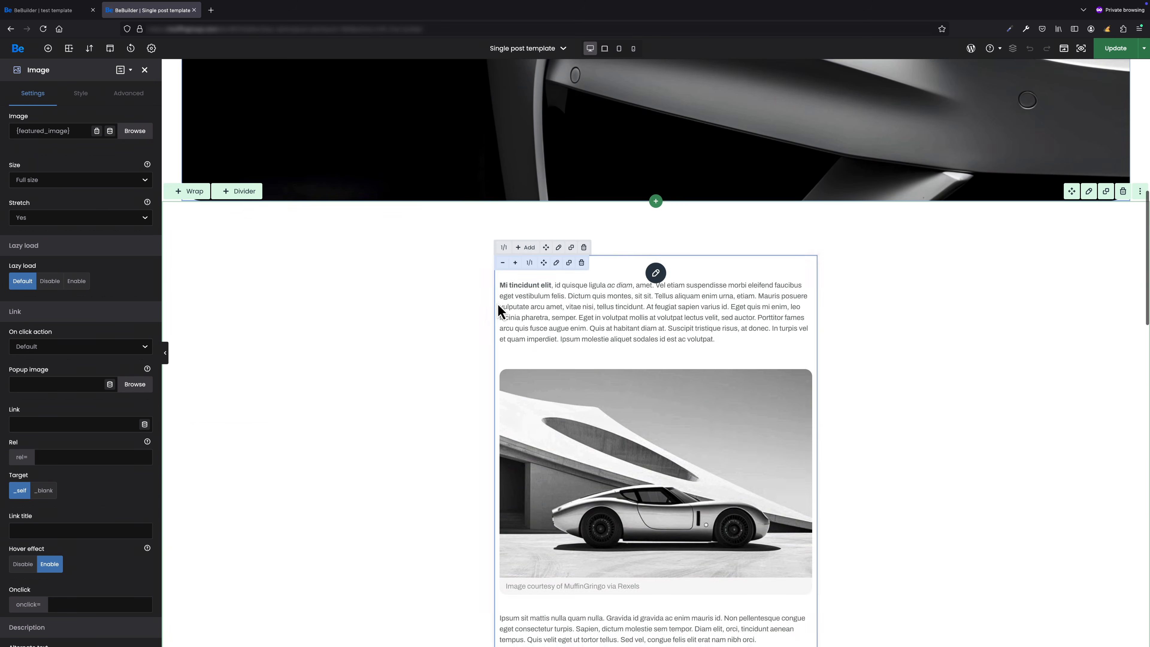
{"action": "left_click", "coordinate": [557, 248]}
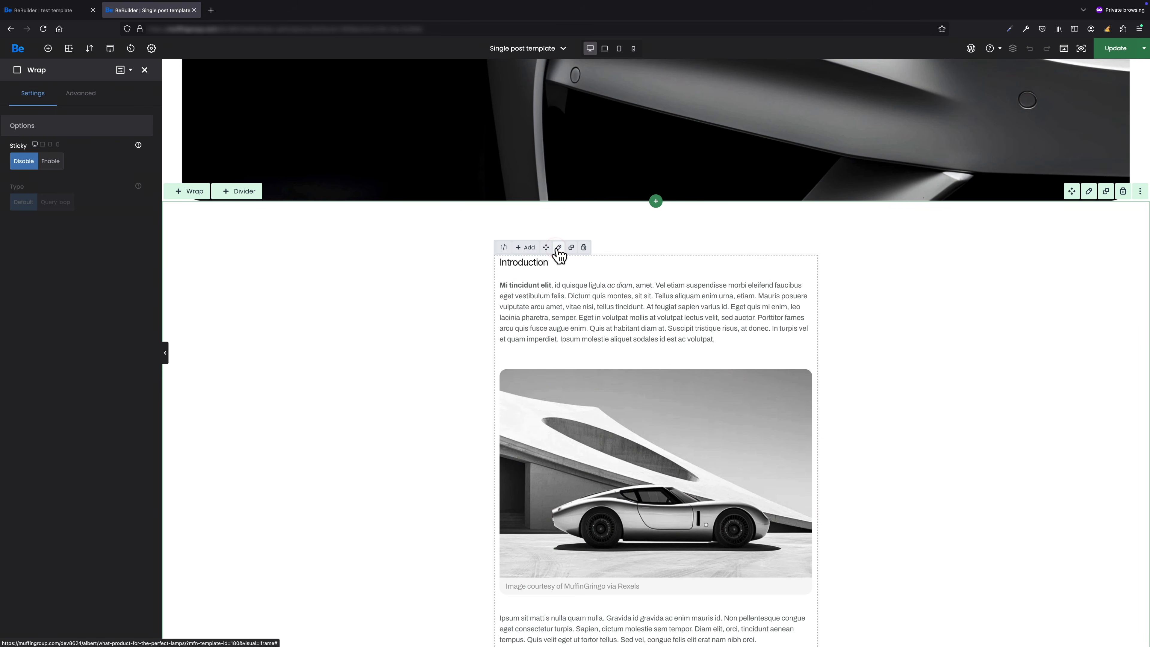
{"action": "left_click", "coordinate": [80, 93]}
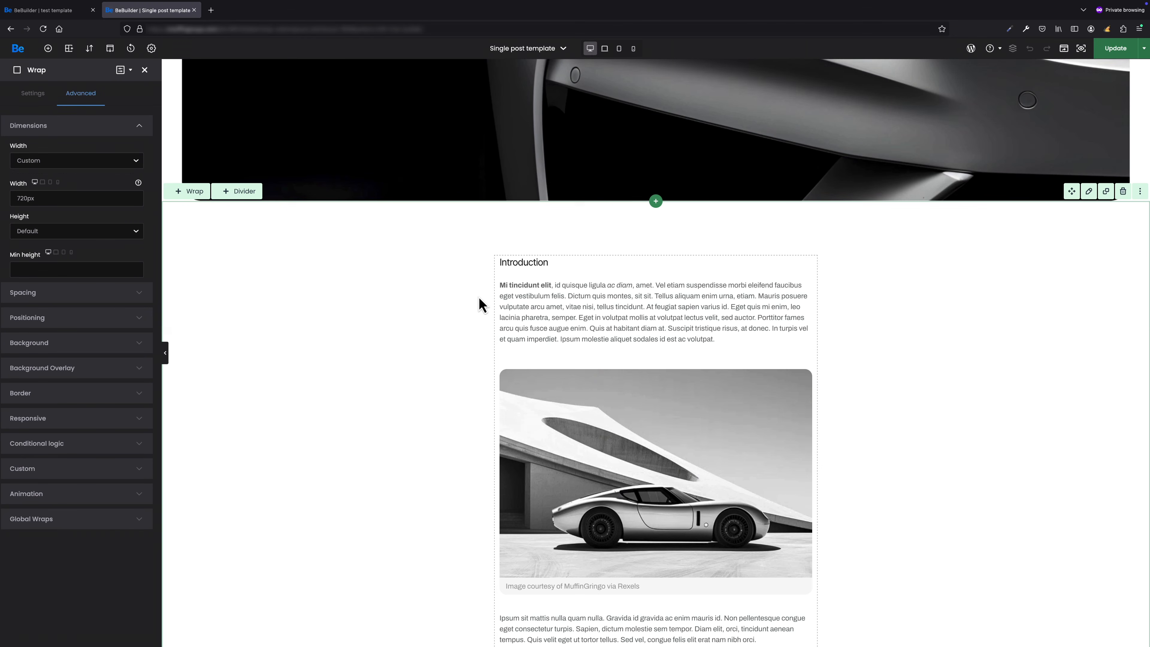
- Look through the template down to the related posts and check the source options of the Post Content element
{"action": "scroll", "coordinate": [684, 381], "scroll_direction": "down", "scroll_amount": 10}
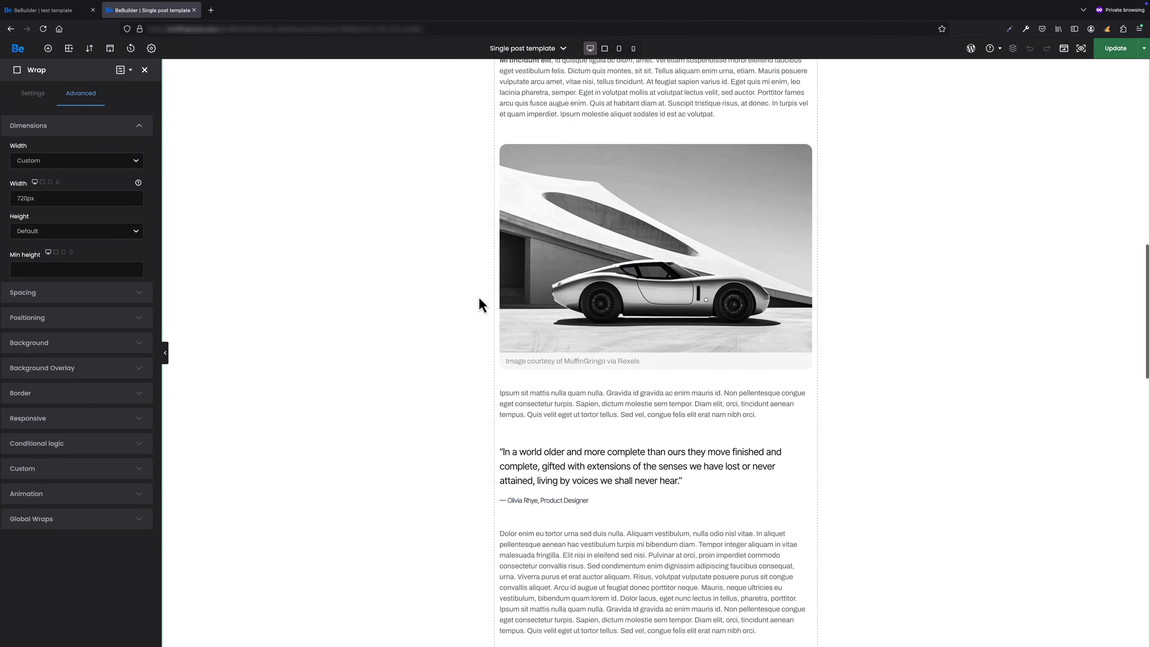
{"action": "scroll", "coordinate": [482, 304], "scroll_direction": "down", "scroll_amount": 8}
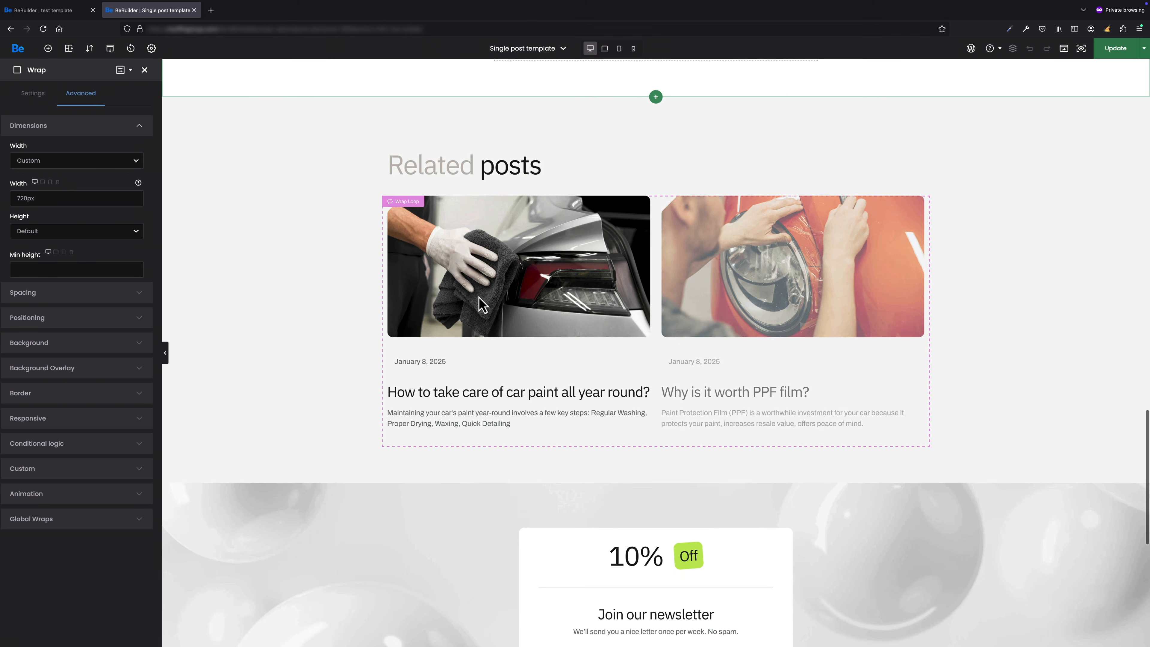
{"action": "scroll", "coordinate": [479, 299], "scroll_direction": "down", "scroll_amount": 2}
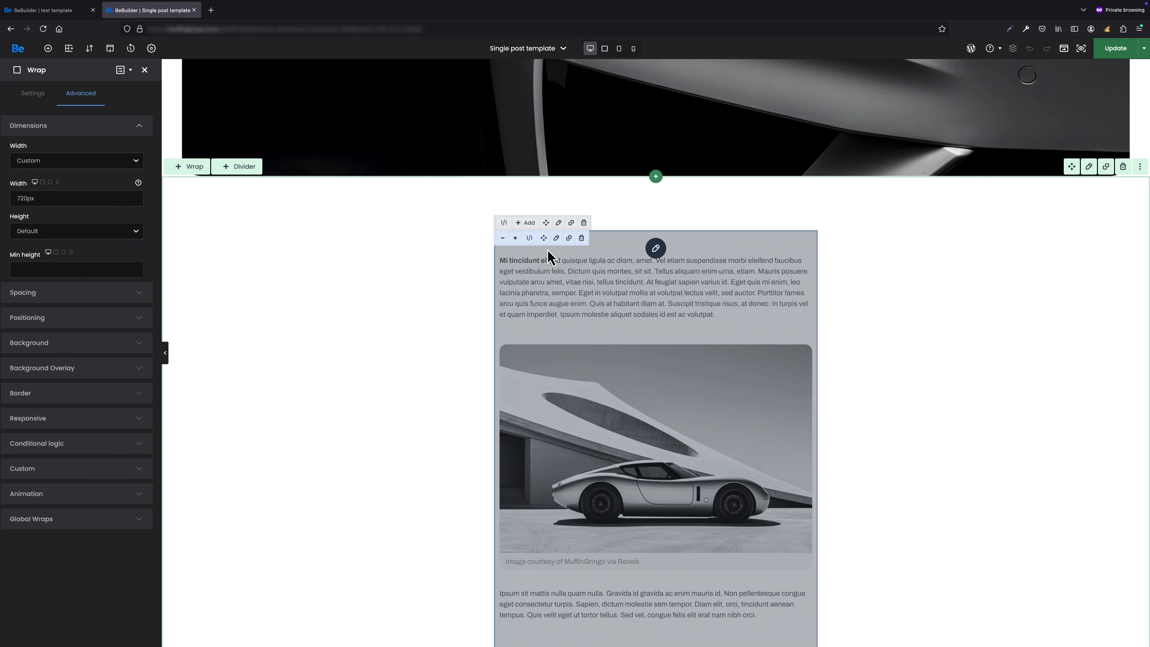
{"action": "left_click", "coordinate": [562, 257]}
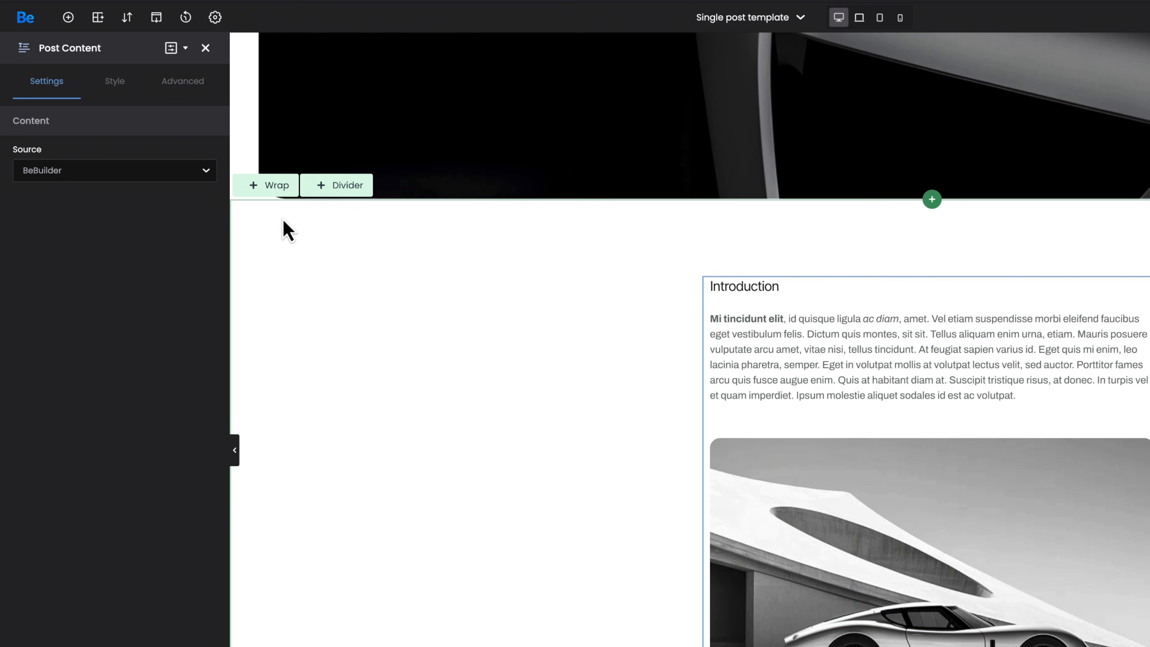
{"action": "left_click", "coordinate": [186, 178]}
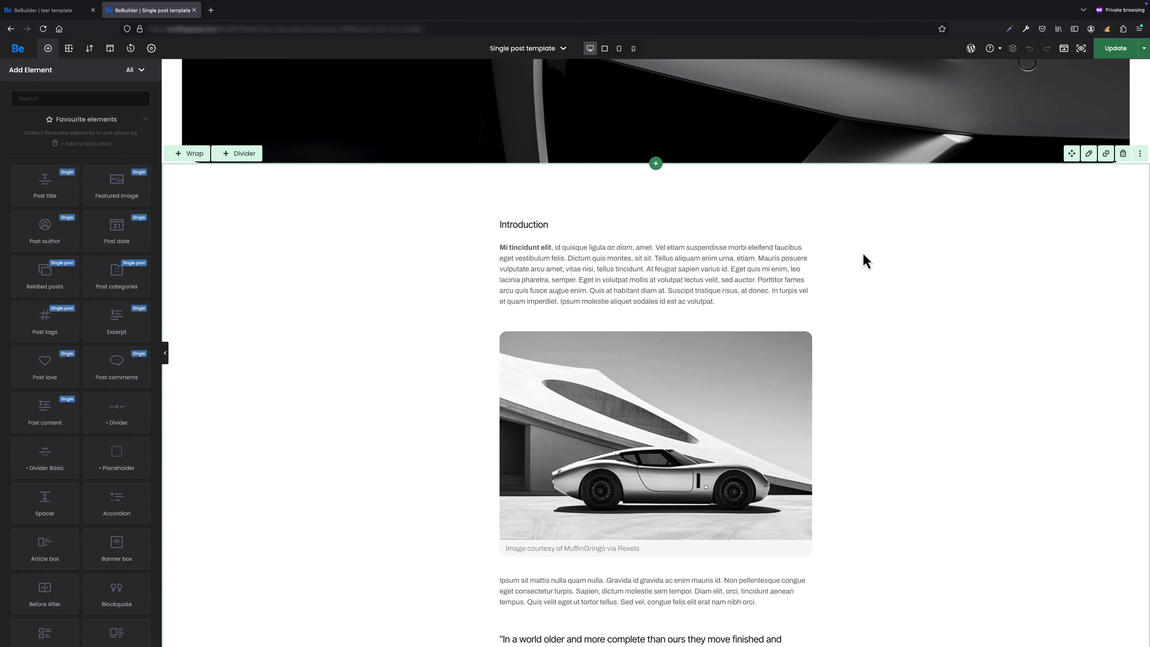
- Update the Single post template and add a display condition that includes All posts
{"action": "left_click", "coordinate": [1116, 49]}
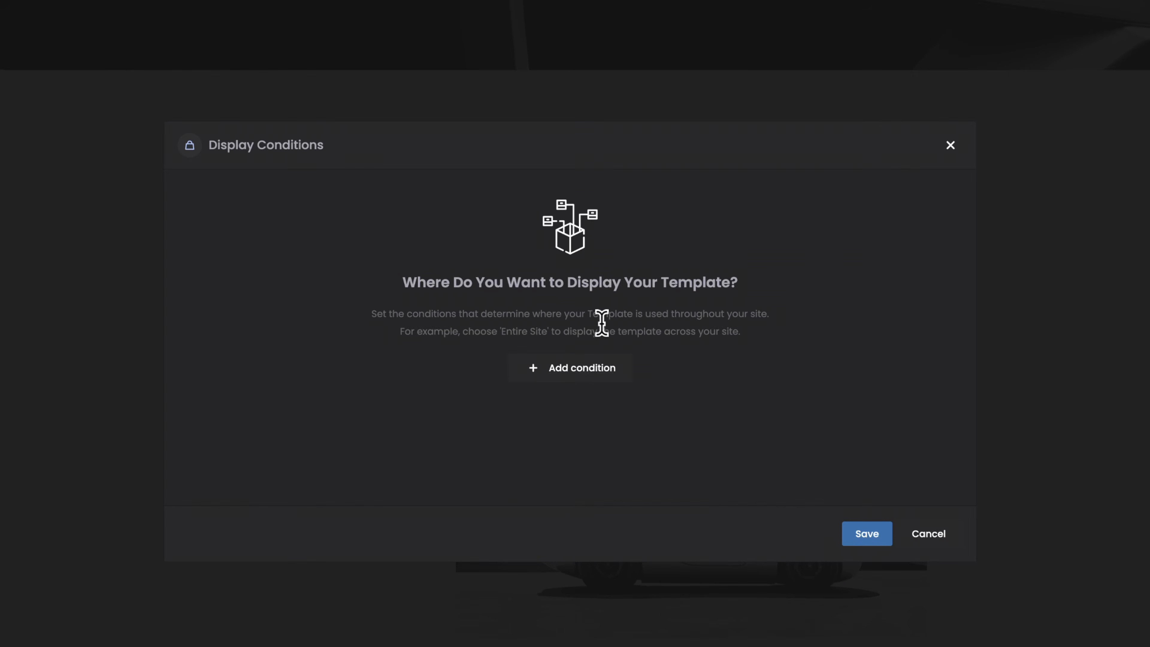
{"action": "left_click", "coordinate": [567, 363]}
- Add a second display condition including the Category Tips & Tricks and a third condition, and remove both again
{"action": "left_click", "coordinate": [566, 398]}
{"action": "left_click", "coordinate": [521, 398]}
{"action": "left_click", "coordinate": [503, 407]}
{"action": "left_click", "coordinate": [638, 397]}
{"action": "left_click", "coordinate": [656, 409]}
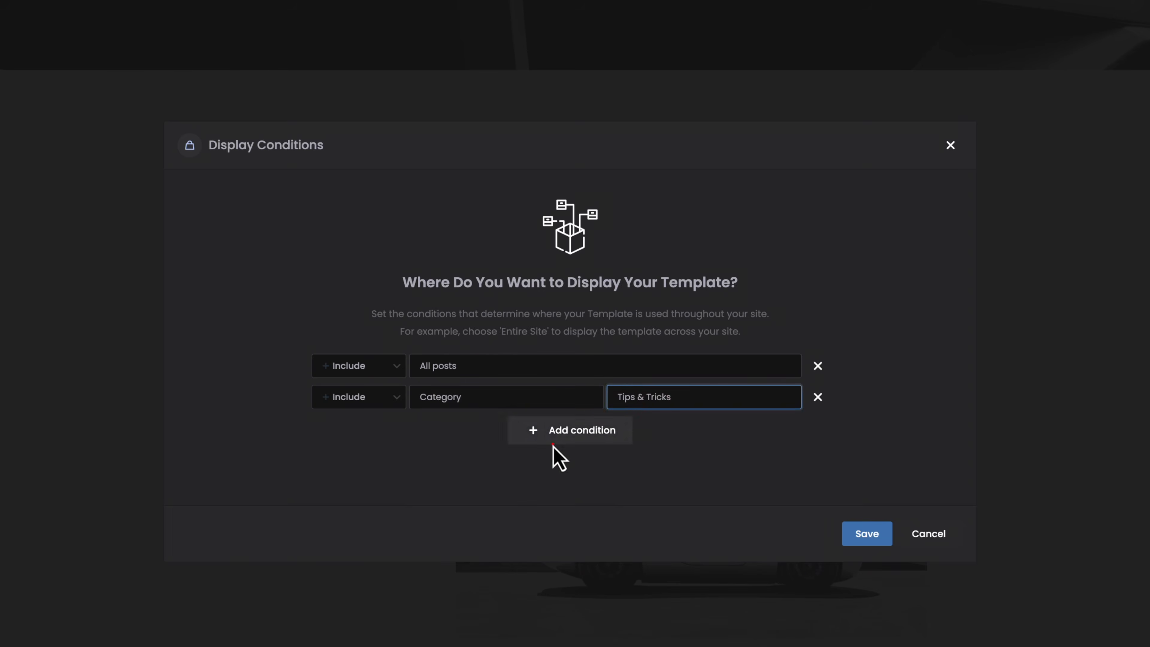
{"action": "left_click", "coordinate": [568, 431]}
{"action": "left_click", "coordinate": [519, 427]}
{"action": "left_click", "coordinate": [526, 452]}
{"action": "left_click", "coordinate": [817, 429]}
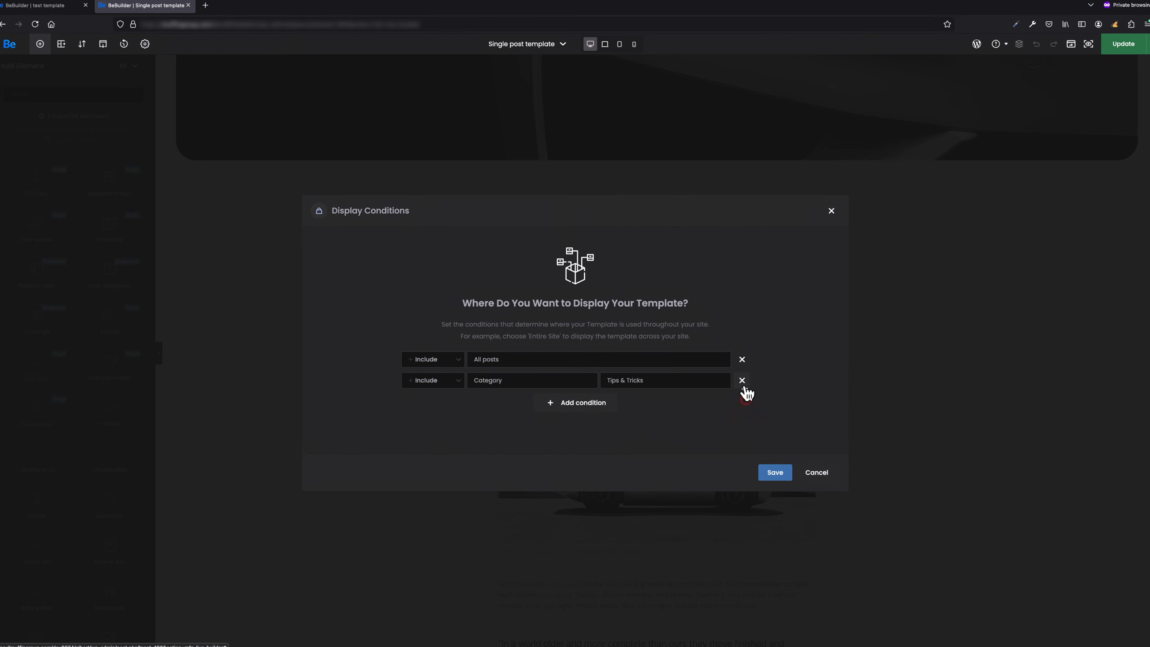
{"action": "left_click", "coordinate": [743, 382]}
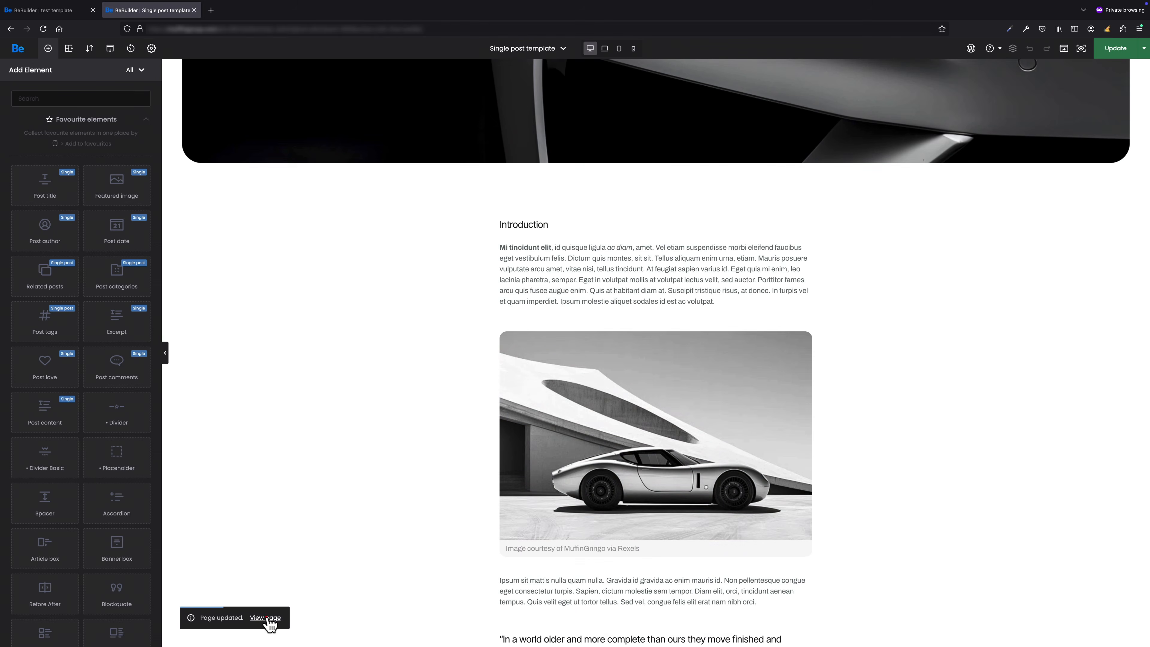
- View the updated post page and look through its content, related posts and newsletter sections
{"action": "left_click", "coordinate": [270, 621]}
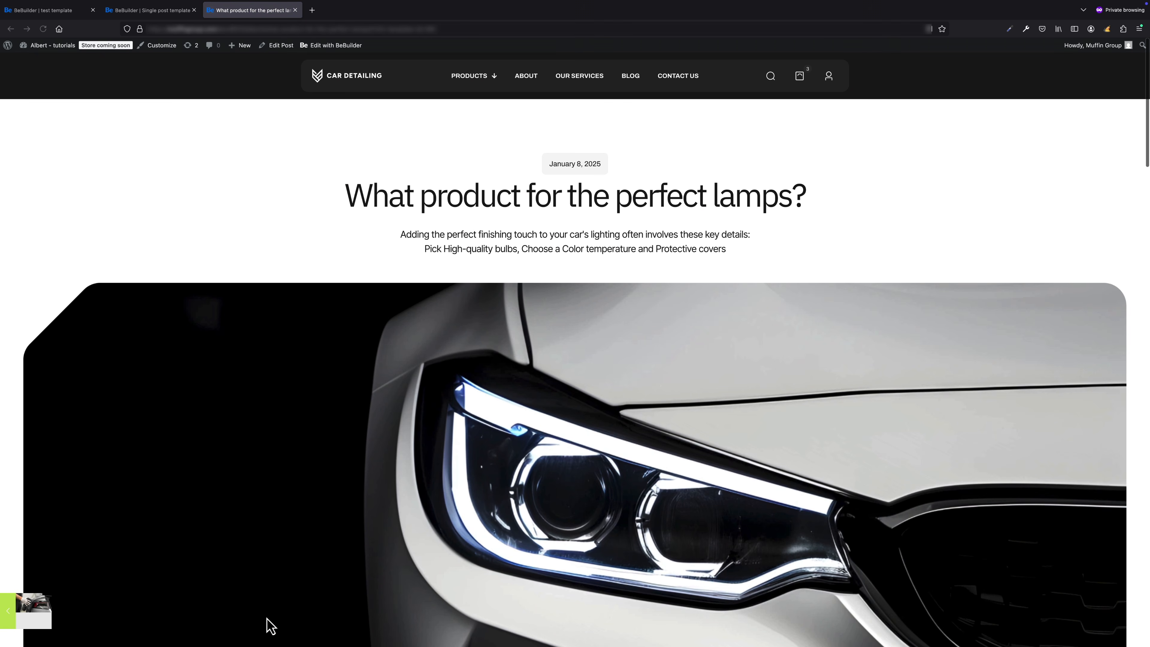
{"action": "scroll", "coordinate": [271, 626], "scroll_direction": "down", "scroll_amount": 10}
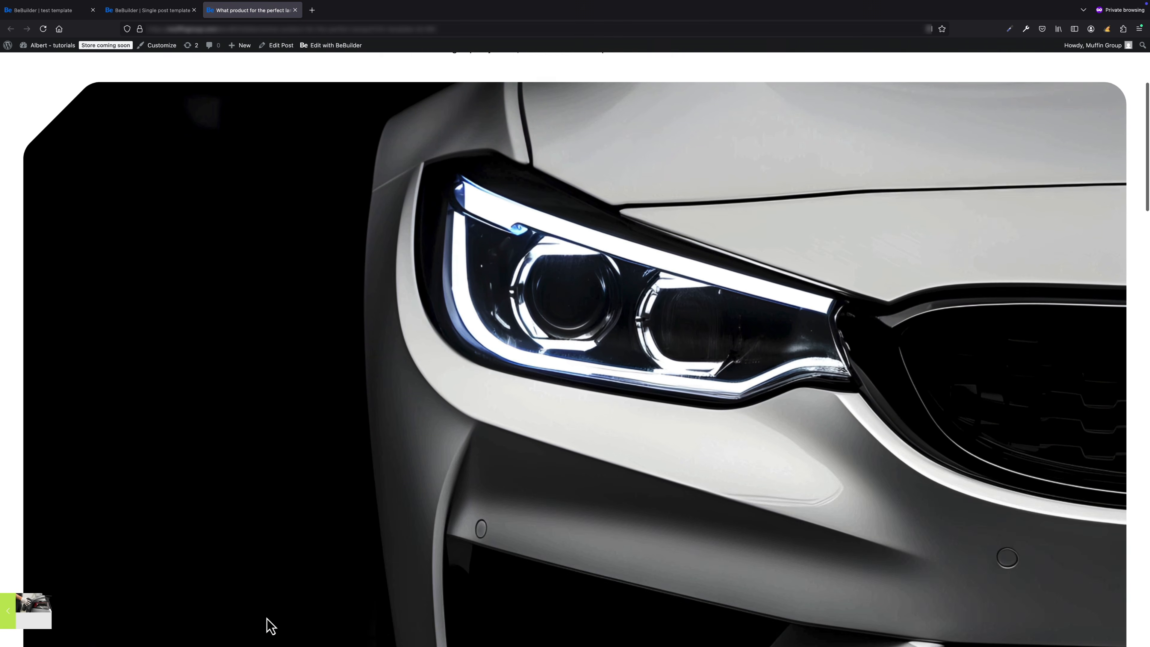
{"action": "scroll", "coordinate": [266, 619], "scroll_direction": "down", "scroll_amount": 10}
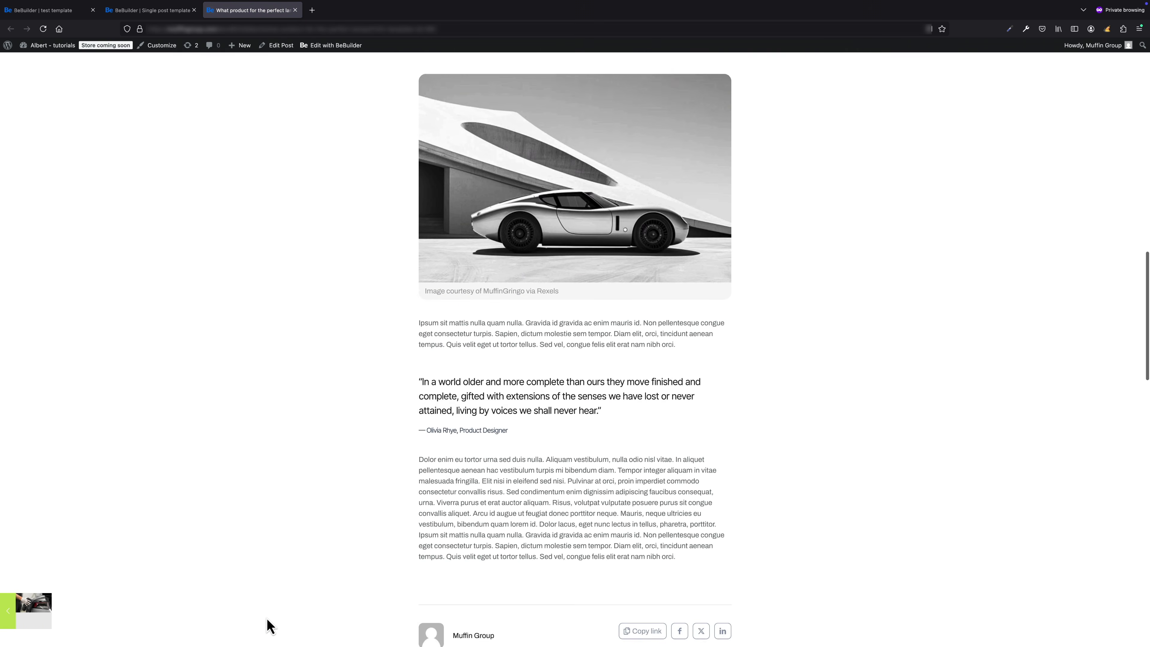
{"action": "scroll", "coordinate": [267, 619], "scroll_direction": "down", "scroll_amount": 10}
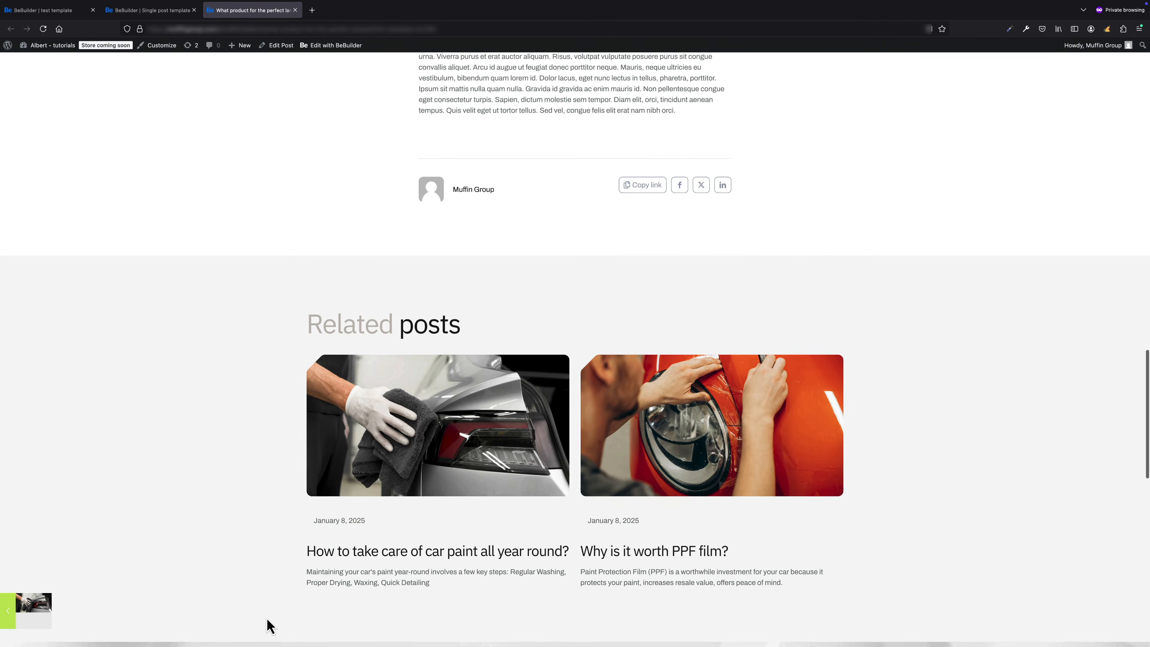
{"action": "scroll", "coordinate": [268, 627], "scroll_direction": "down", "scroll_amount": 5}
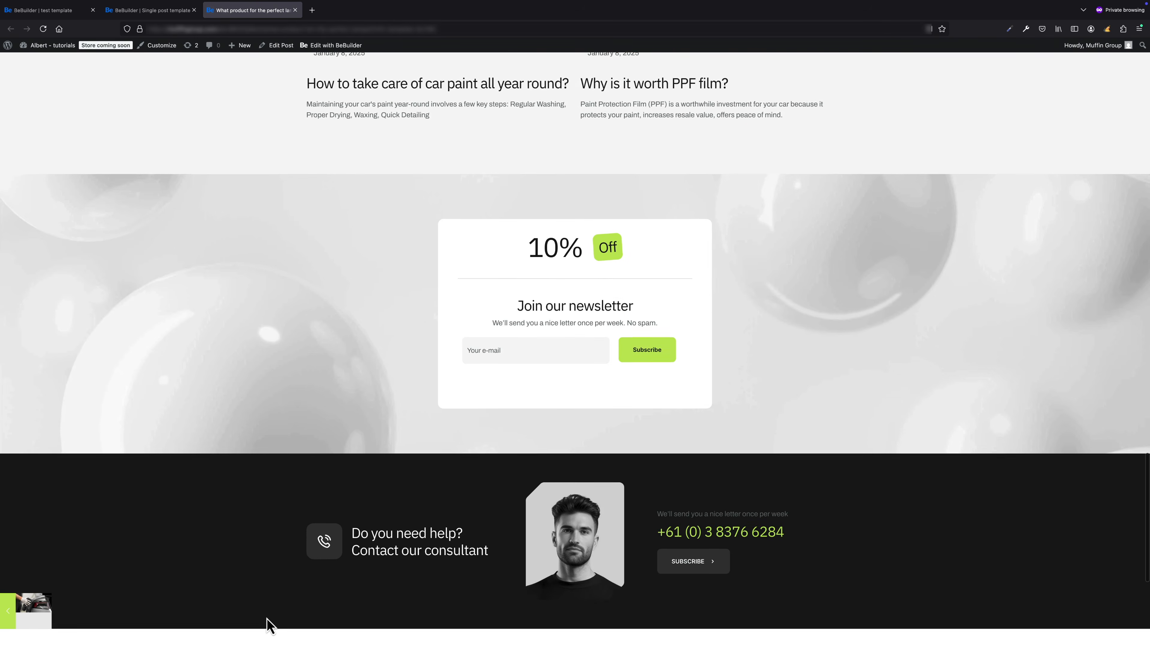